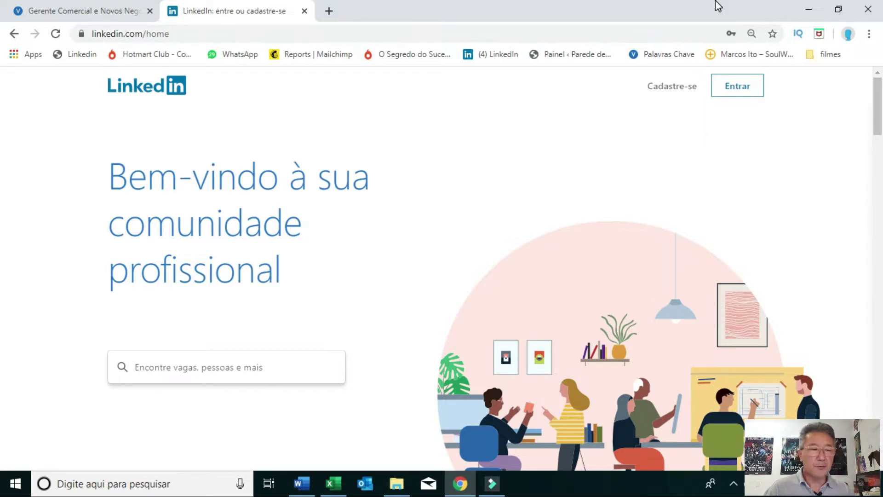
Step: Sign in to LinkedIn with the saved credentials and collapse the profile-completion suggestions above the feed
{"action": "left_click", "coordinate": [750, 93]}
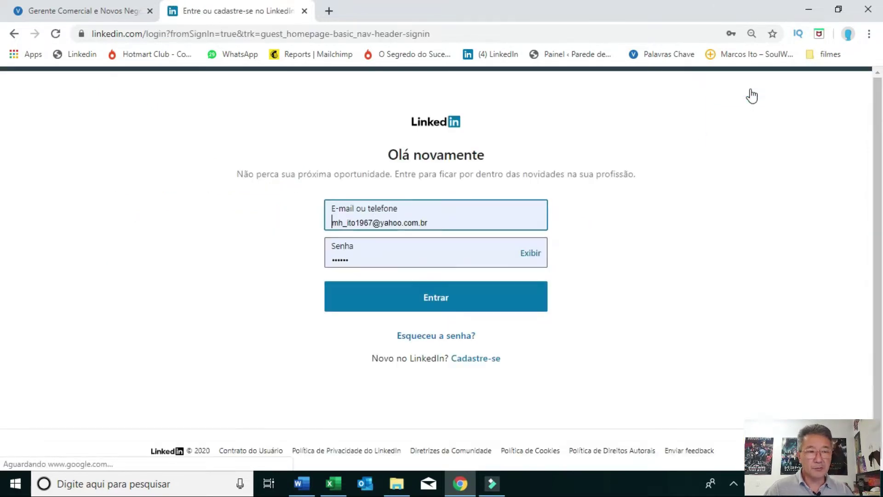
{"action": "left_click", "coordinate": [436, 305]}
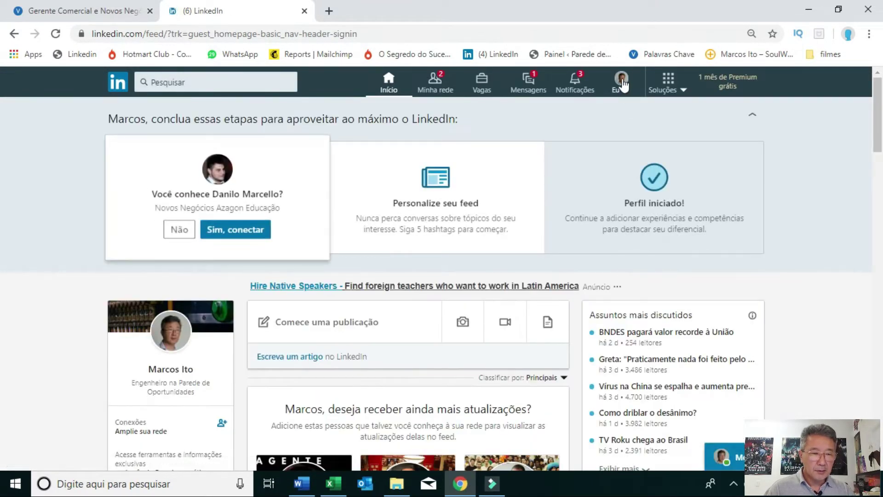
{"action": "left_click", "coordinate": [752, 116]}
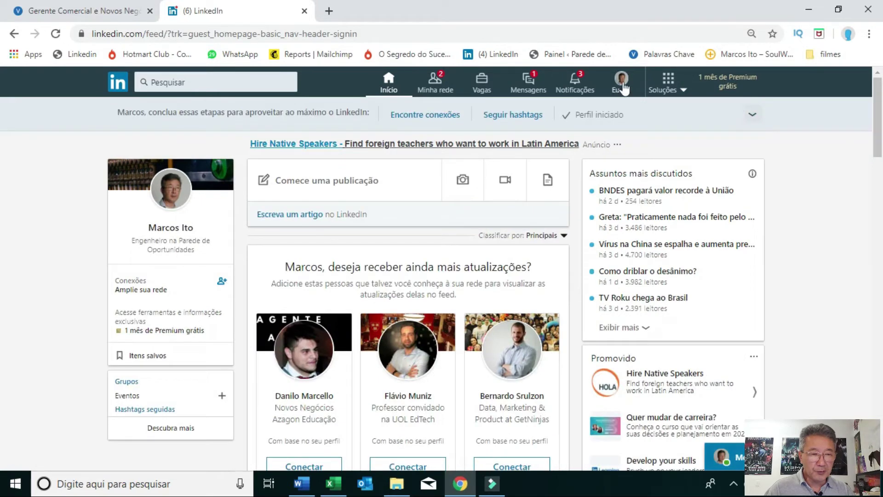
Step: Open your own profile and start setting job preferences from the prompt about showing recruiters your interest
{"action": "left_click", "coordinate": [621, 80]}
{"action": "left_click", "coordinate": [547, 137]}
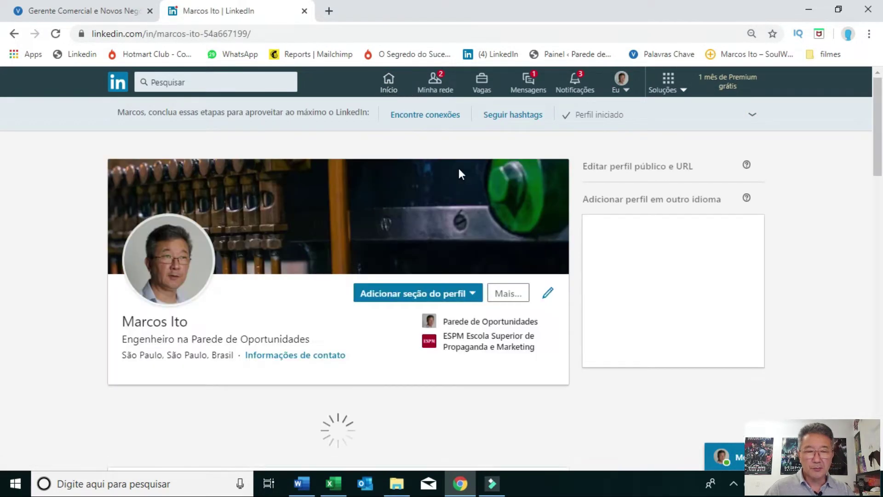
{"action": "scroll", "coordinate": [390, 212], "scroll_direction": "down", "scroll_amount": 1}
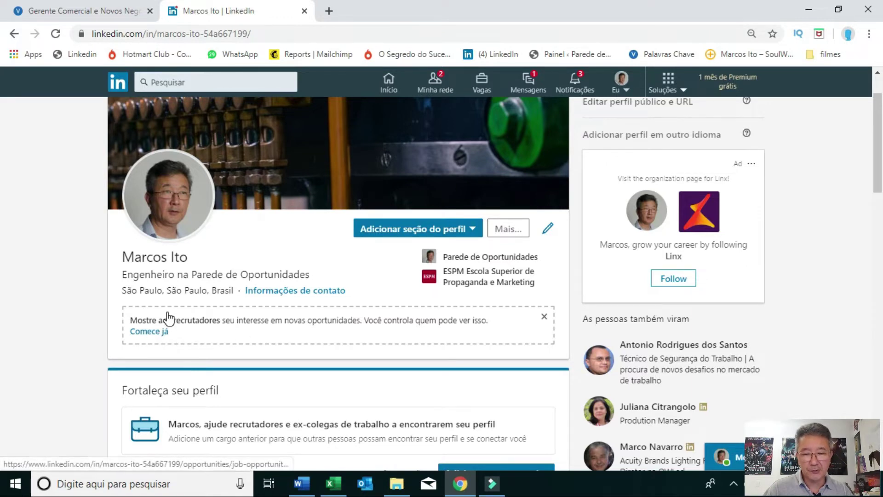
{"action": "left_click", "coordinate": [152, 332]}
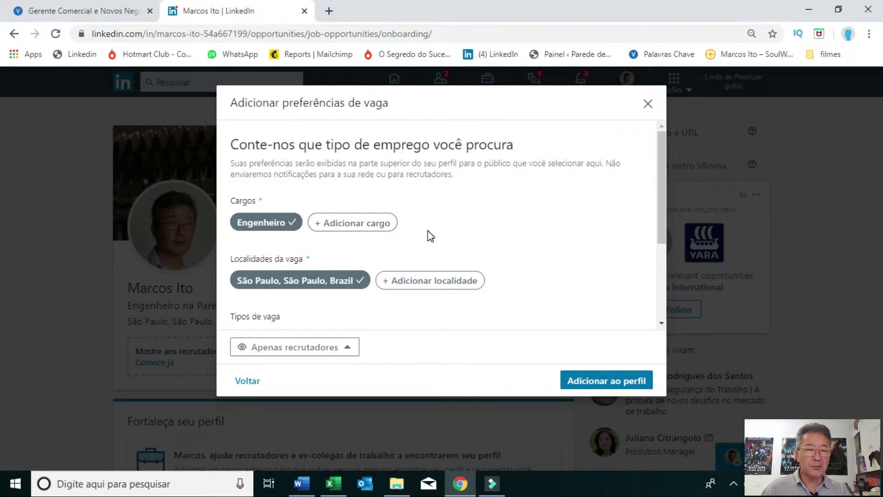
Step: Look up job title suggestions for "quali" under Cargos in the job preferences and read through them
{"action": "left_click", "coordinate": [367, 224]}
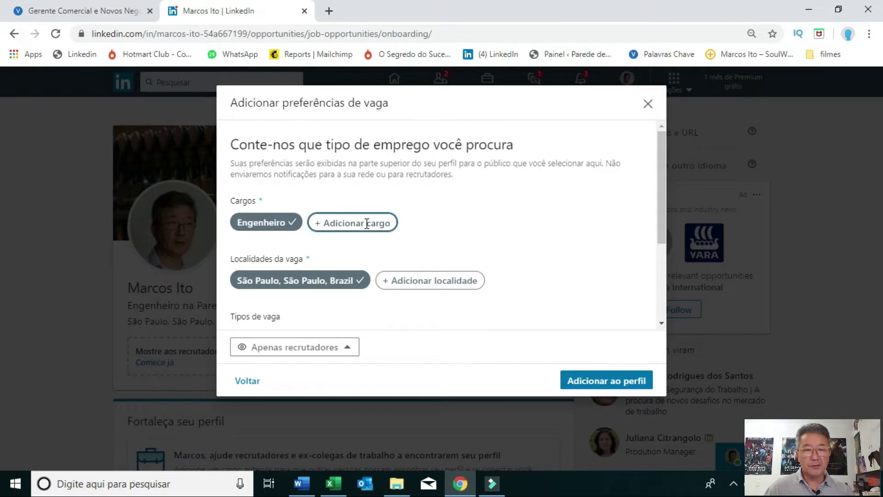
{"action": "left_click", "coordinate": [366, 224]}
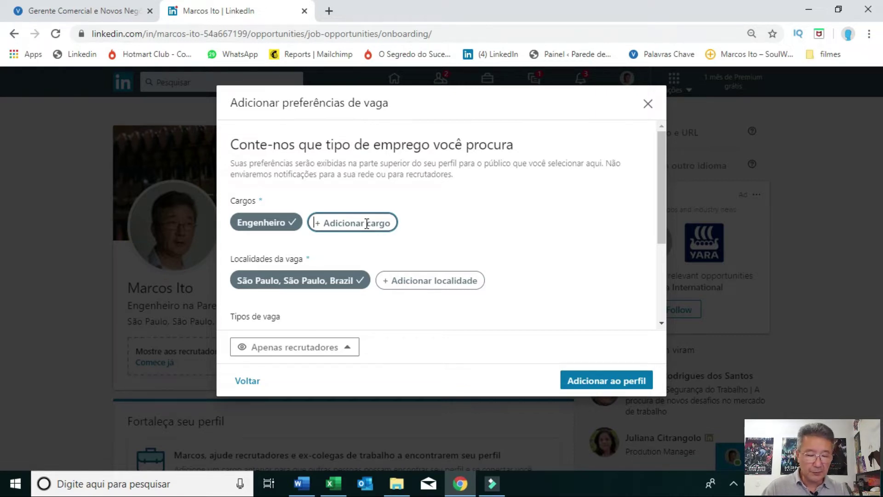
{"action": "type", "text": "quali"}
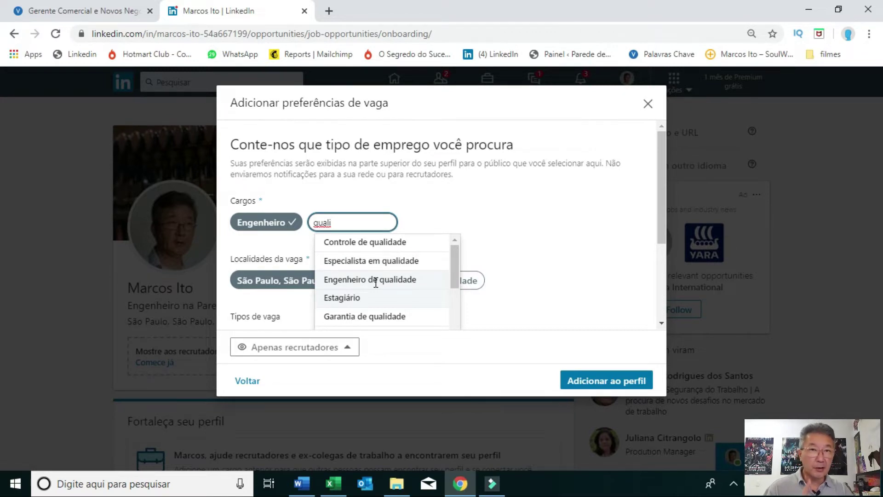
{"action": "scroll", "coordinate": [376, 283], "scroll_direction": "down", "scroll_amount": 2}
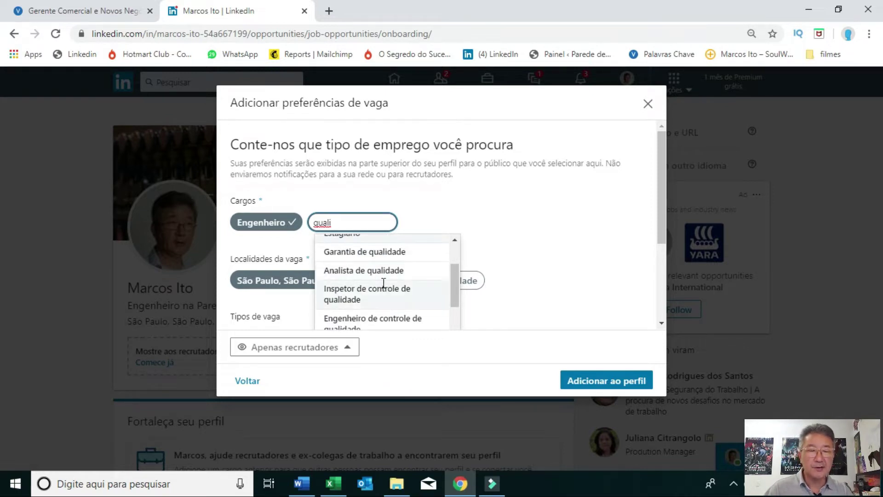
Step: Switch to the blank Excel workbook and record the keyword "analista de qualidade" in cell A1
{"action": "left_click", "coordinate": [333, 483]}
{"action": "left_click", "coordinate": [40, 179]}
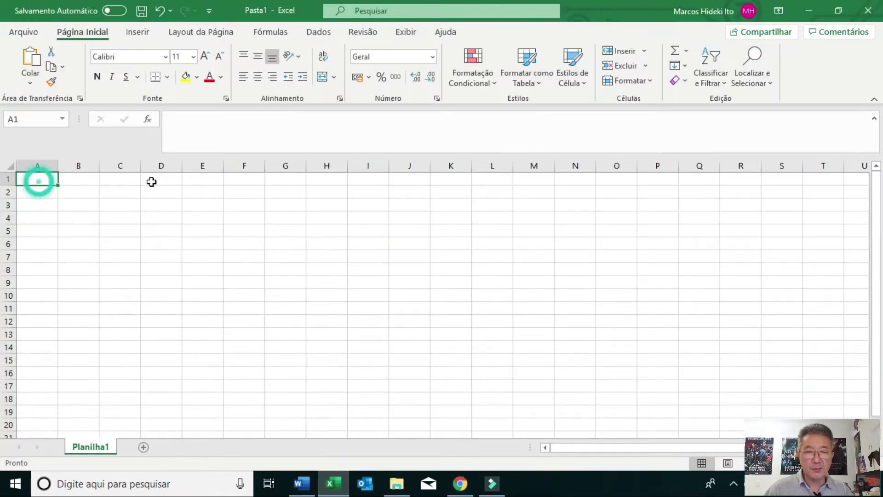
{"action": "type", "text": "analio"}
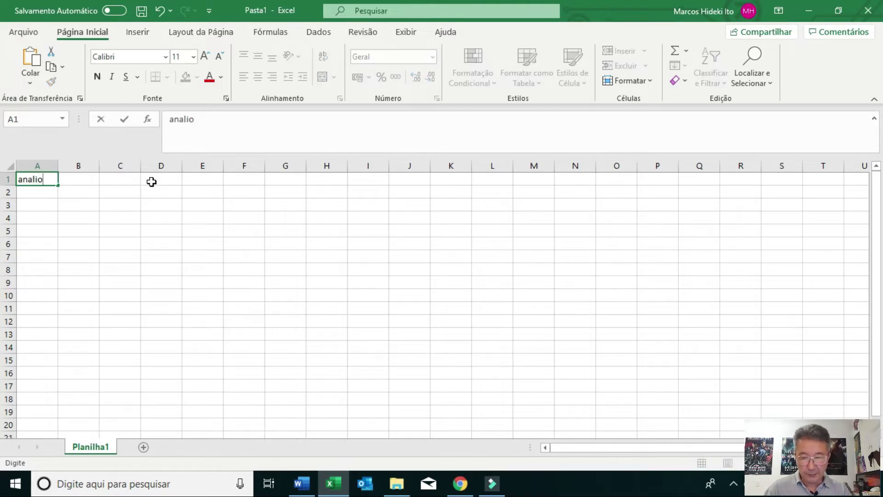
{"action": "key", "text": "BackSpace"}
{"action": "type", "text": "sta de qu"}
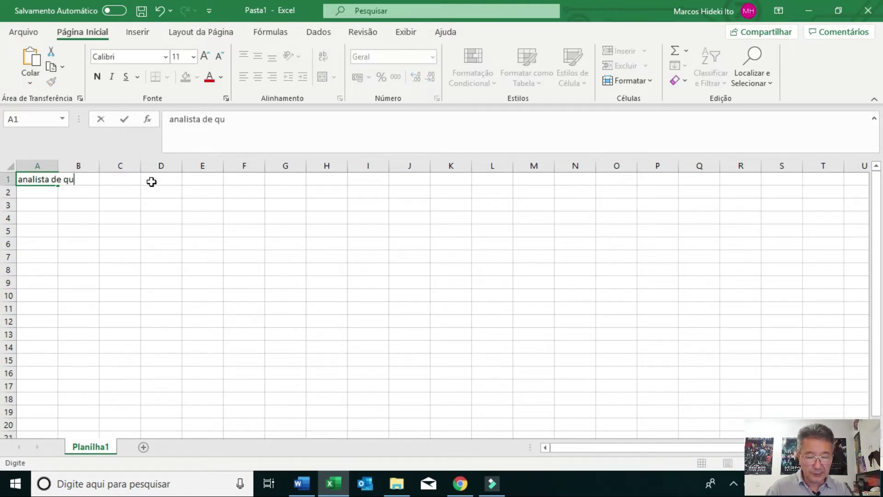
{"action": "type", "text": "alidade"}
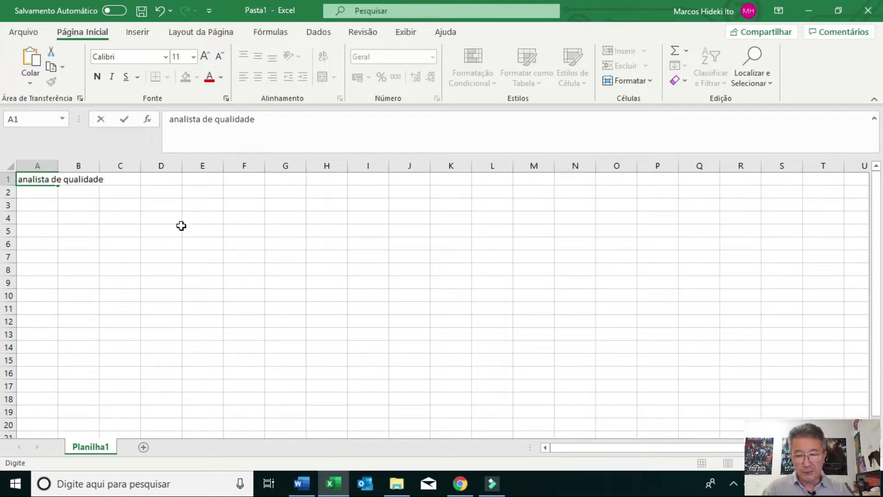
{"action": "left_click", "coordinate": [134, 232]}
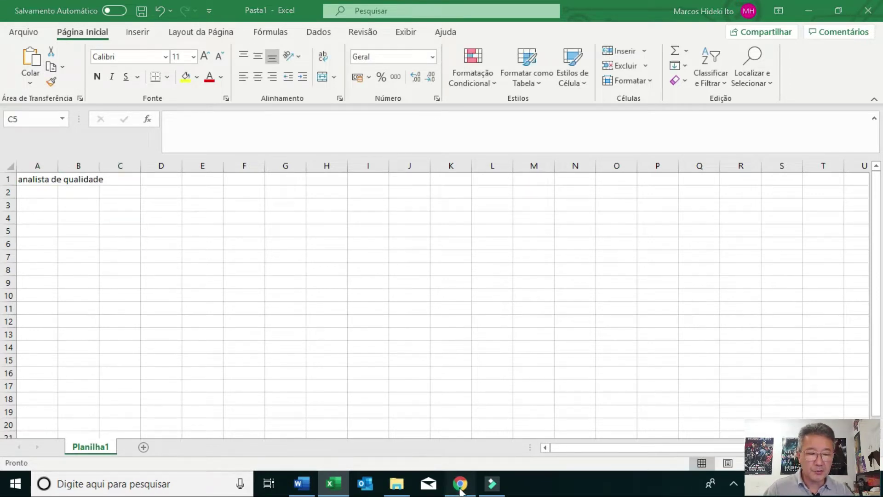
Step: Check the job title suggestions in LinkedIn again and record "Garantia de qualidade" in cell A2 of the Excel sheet
{"action": "left_click", "coordinate": [461, 482]}
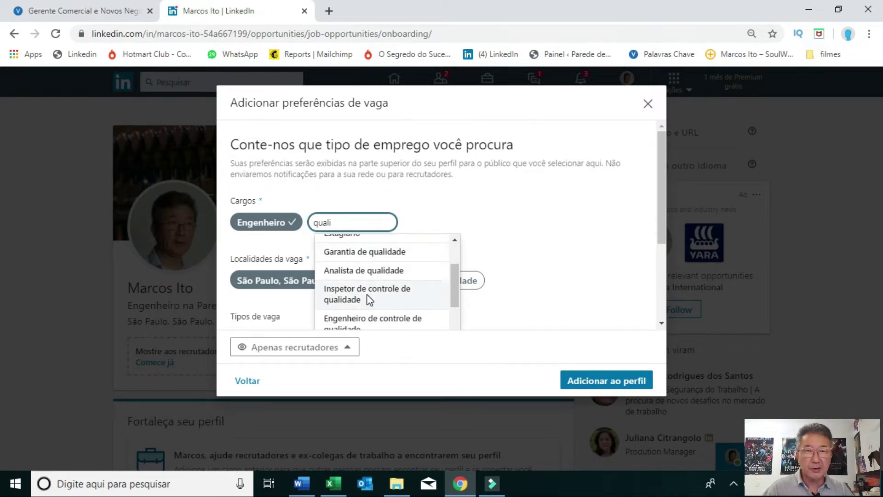
{"action": "left_click", "coordinate": [333, 484]}
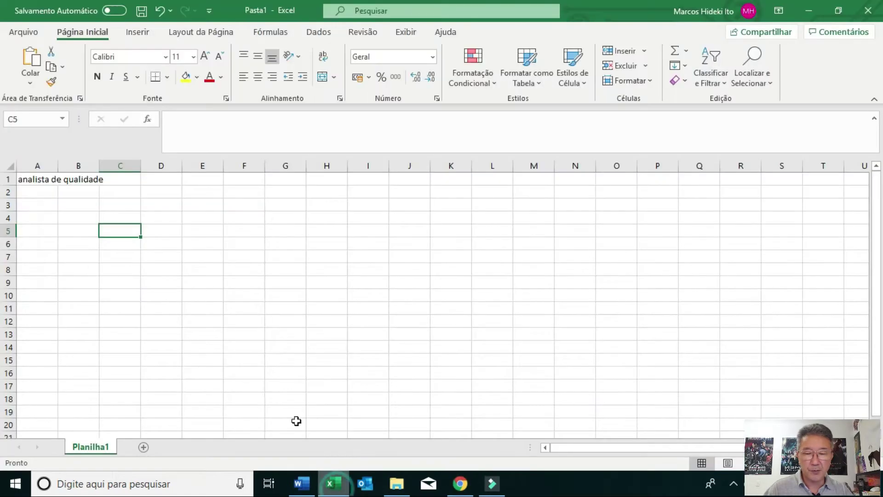
{"action": "left_click", "coordinate": [44, 190]}
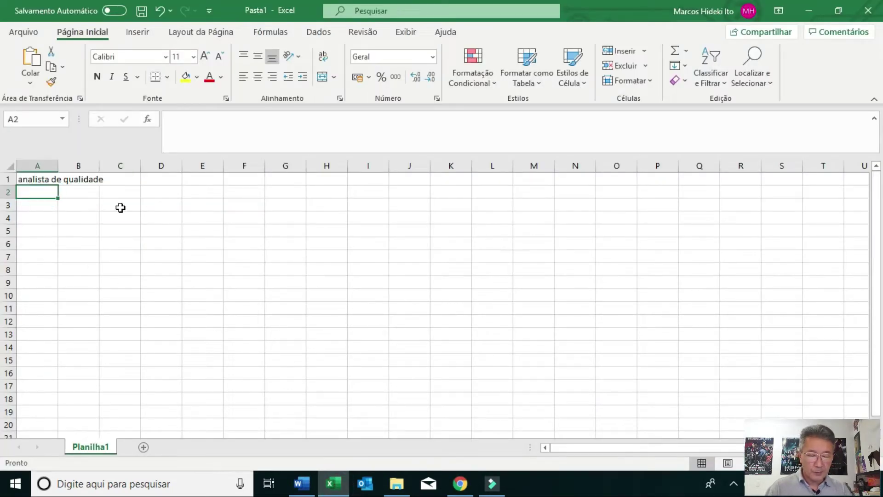
{"action": "type", "text": "Garantia d"}
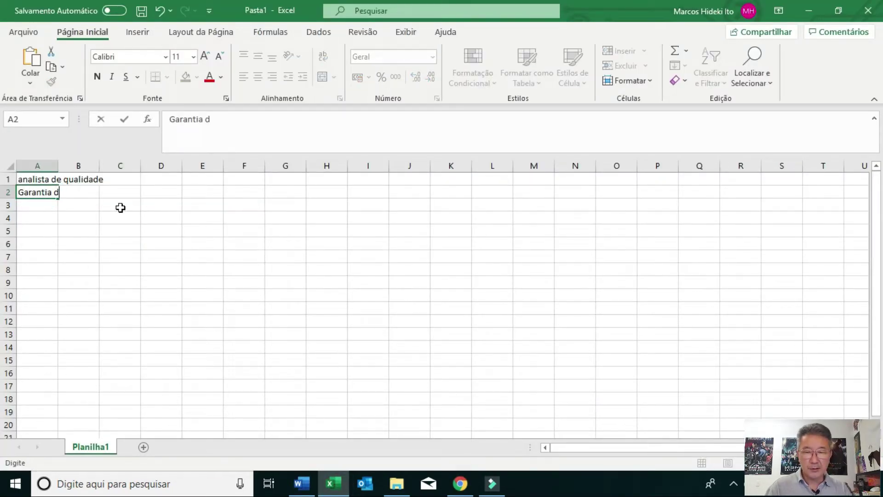
{"action": "type", "text": "e qualidade"}
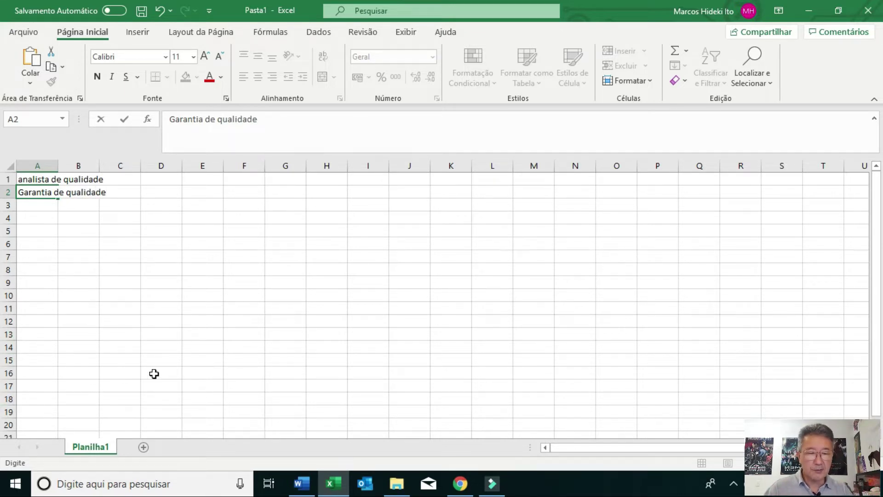
Step: Switch back to LinkedIn, close the job preferences without saving, and open the form for adding a new skill to the profile
{"action": "left_click", "coordinate": [460, 482]}
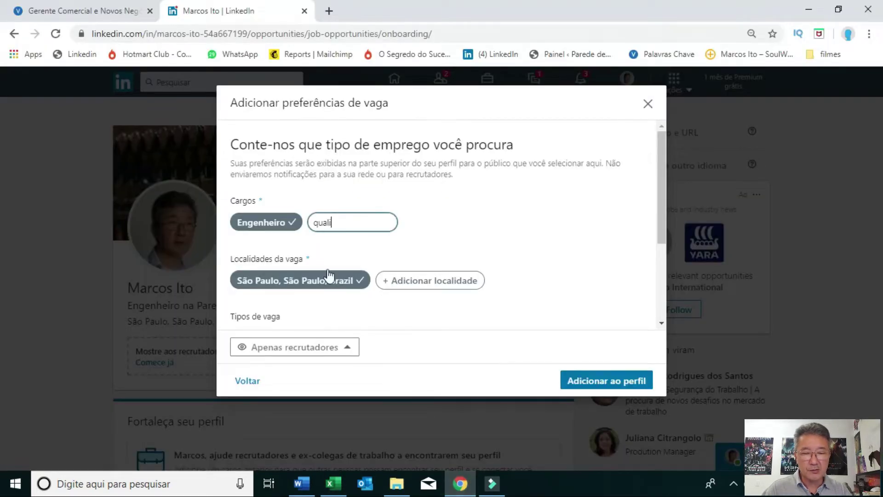
{"action": "left_click", "coordinate": [647, 104]}
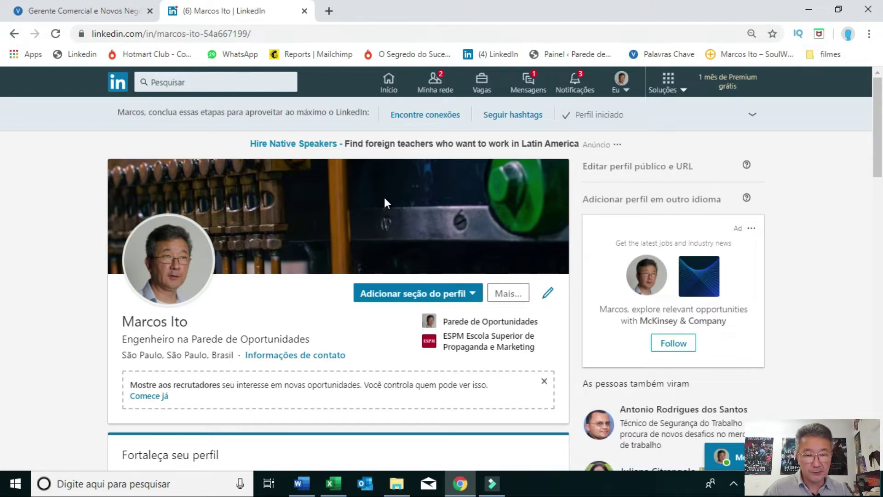
{"action": "scroll", "coordinate": [384, 198], "scroll_direction": "down", "scroll_amount": 3}
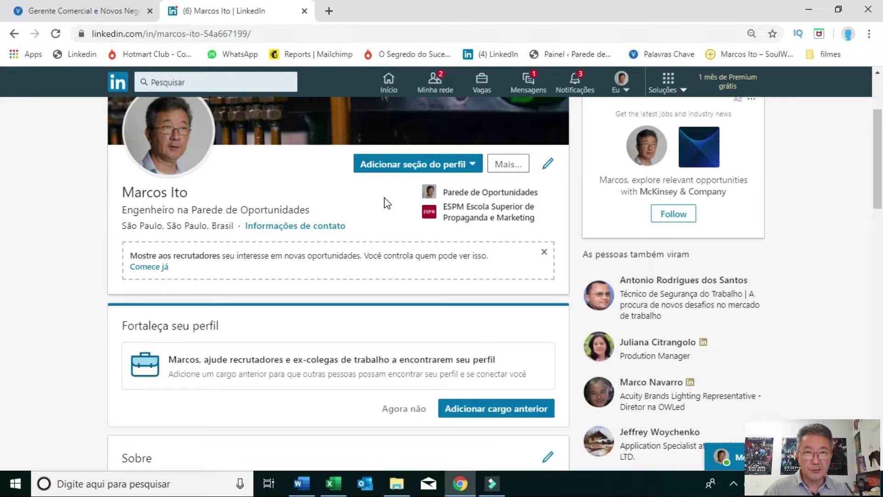
{"action": "scroll", "coordinate": [385, 203], "scroll_direction": "down", "scroll_amount": 10}
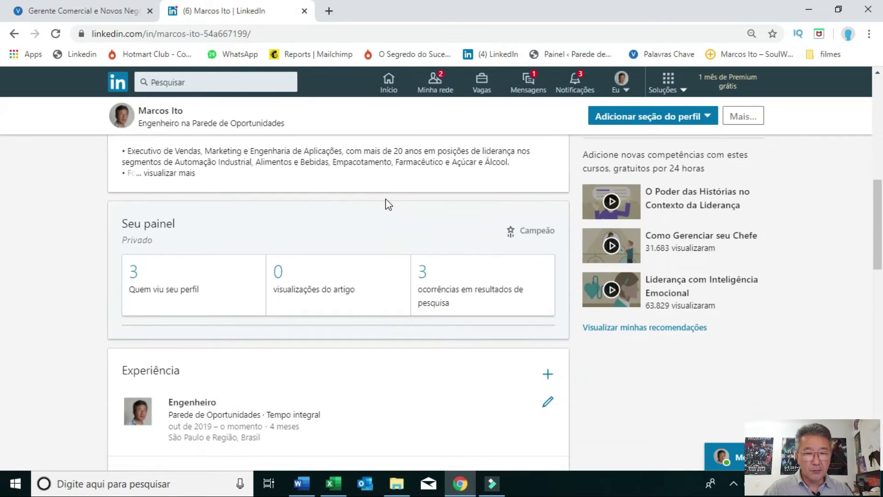
{"action": "scroll", "coordinate": [386, 204], "scroll_direction": "down", "scroll_amount": 5}
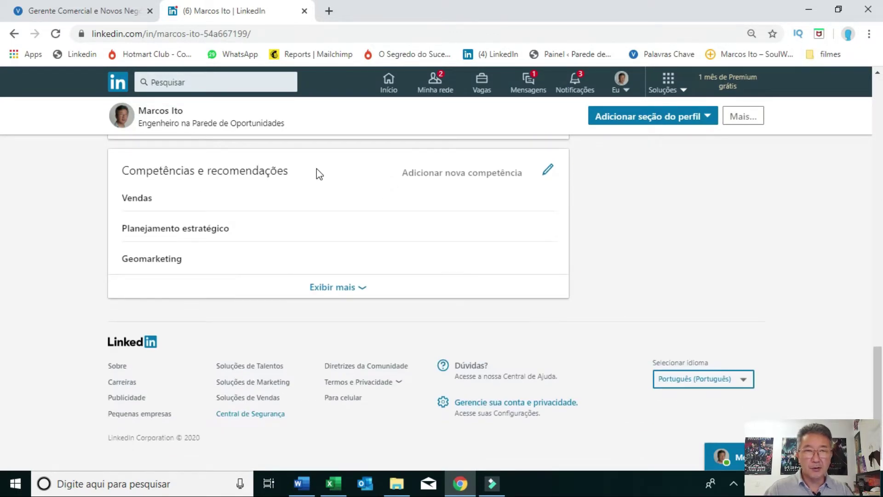
{"action": "left_click", "coordinate": [456, 179]}
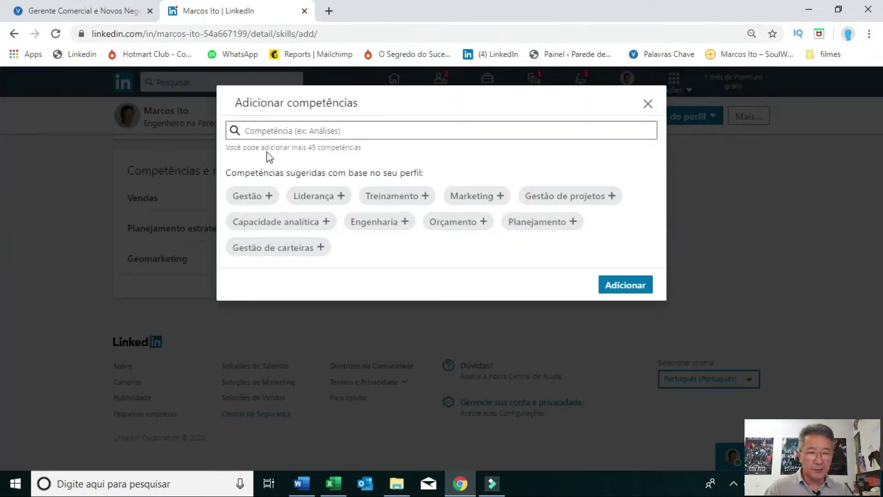
Step: Search the skill suggestions for "Qualidade" and examine the list for keywords related to the quality field
{"action": "left_click", "coordinate": [327, 130]}
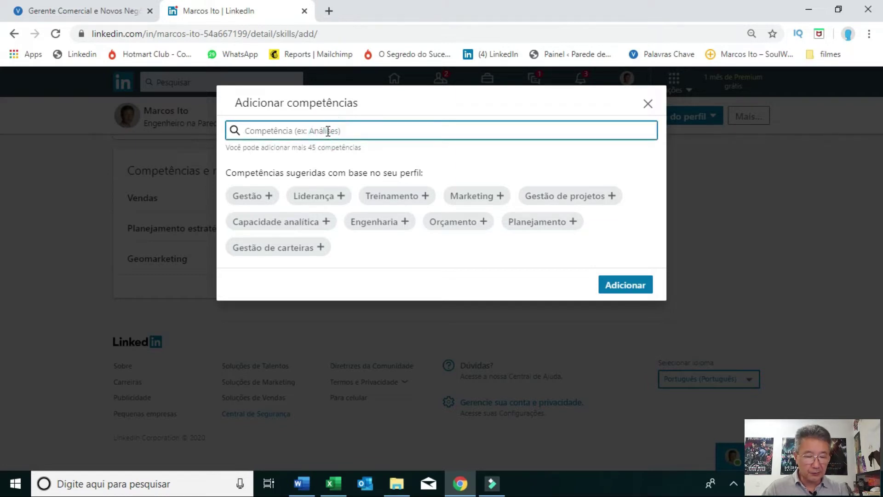
{"action": "type", "text": "qual"}
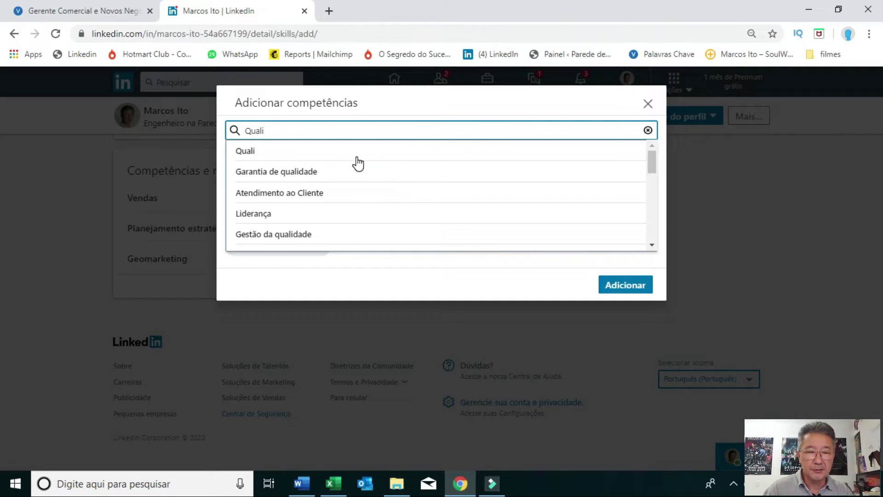
{"action": "type", "text": "idade"}
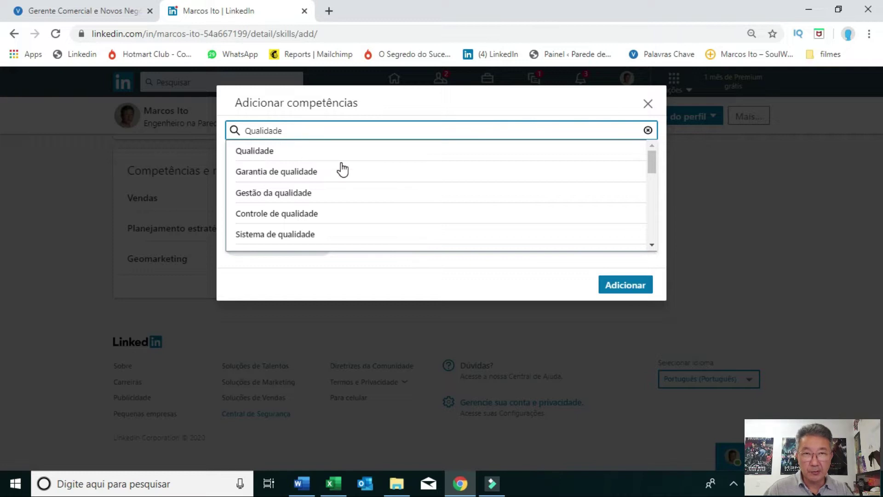
{"action": "scroll", "coordinate": [381, 177], "scroll_direction": "down", "scroll_amount": 4}
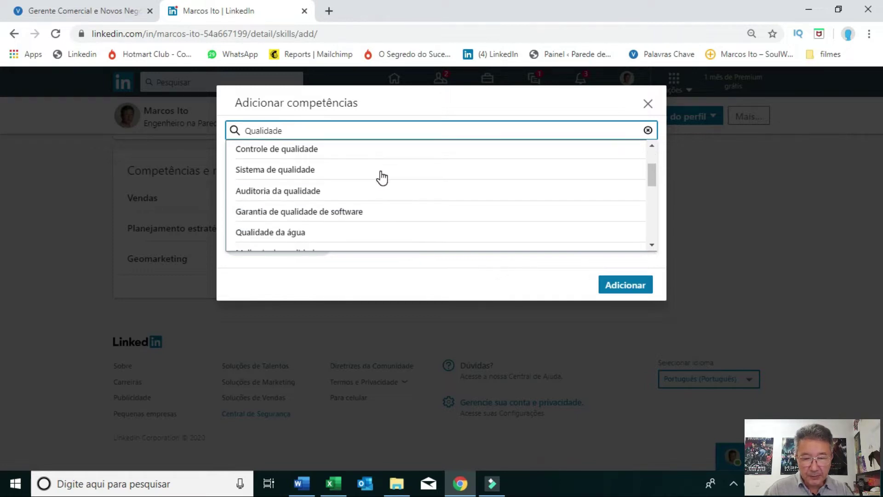
{"action": "scroll", "coordinate": [381, 177], "scroll_direction": "down", "scroll_amount": 2}
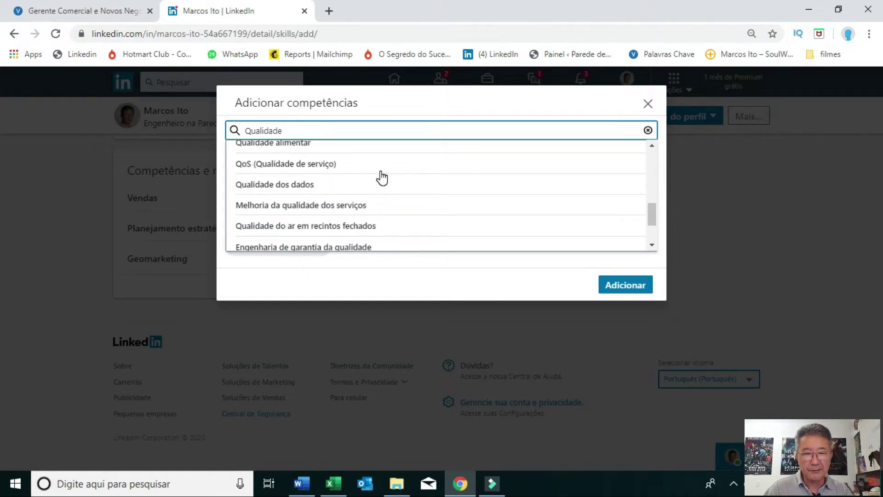
{"action": "scroll", "coordinate": [382, 178], "scroll_direction": "down", "scroll_amount": 2}
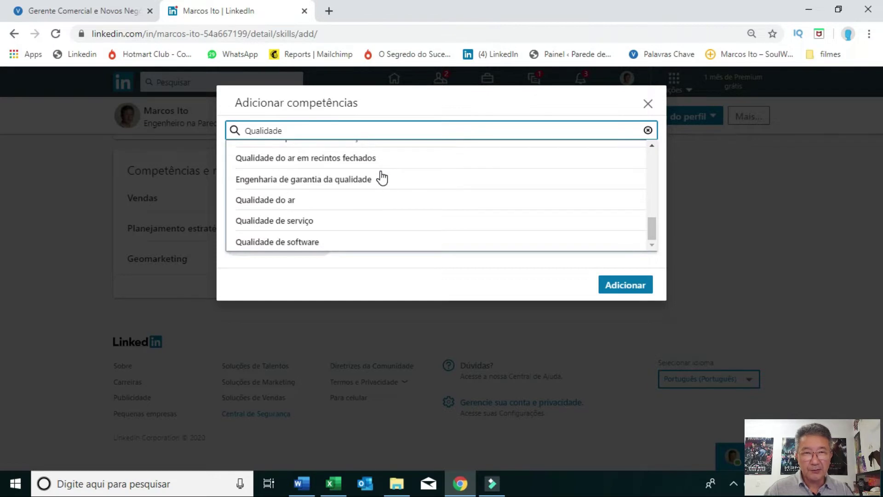
{"action": "scroll", "coordinate": [382, 178], "scroll_direction": "up", "scroll_amount": 4}
{"action": "scroll", "coordinate": [382, 178], "scroll_direction": "up", "scroll_amount": 3}
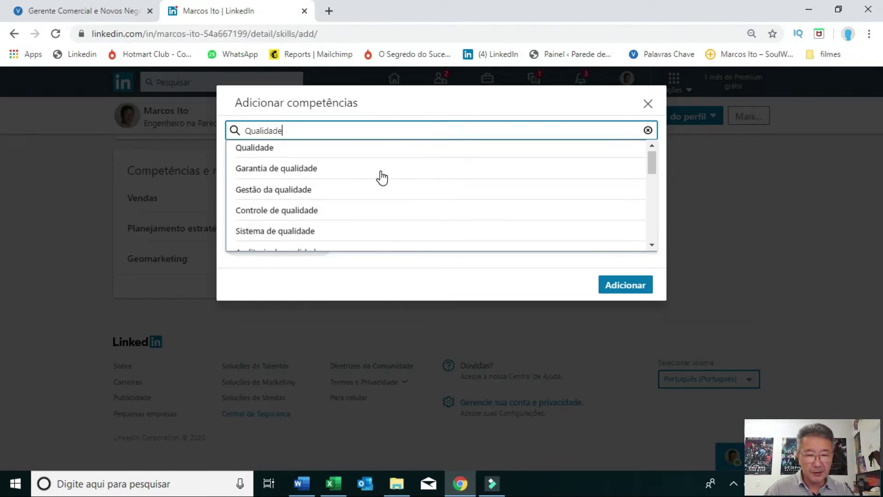
{"action": "scroll", "coordinate": [381, 177], "scroll_direction": "down", "scroll_amount": 2}
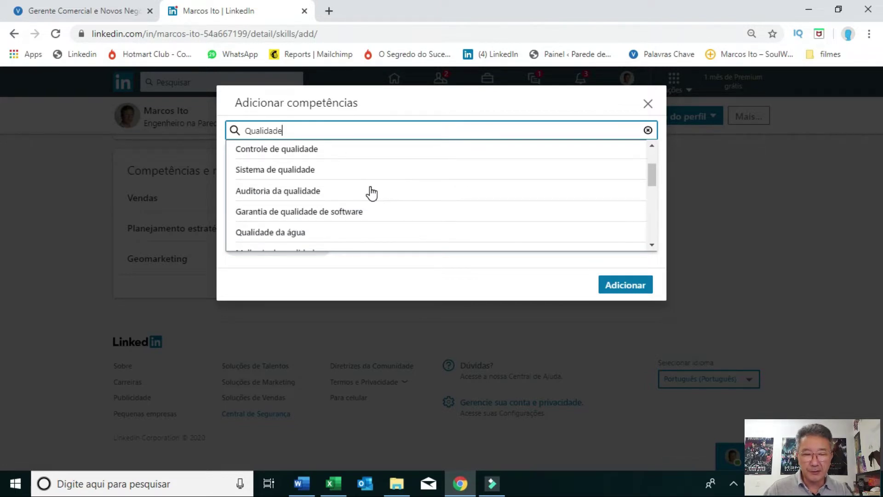
{"action": "scroll", "coordinate": [370, 193], "scroll_direction": "down", "scroll_amount": 2}
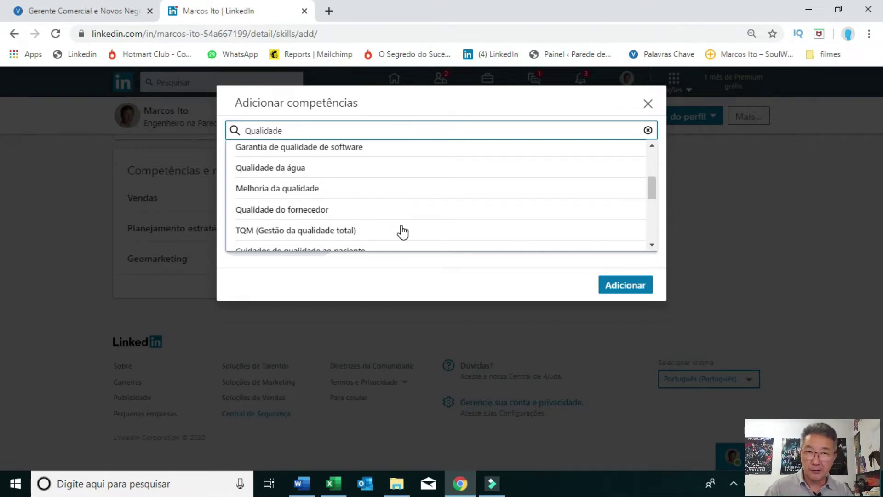
Step: Switch to the Excel sheet and record the keyword "TQM - Gestão da qualidade Total" in cell A3
{"action": "key", "text": "alt+Tab"}
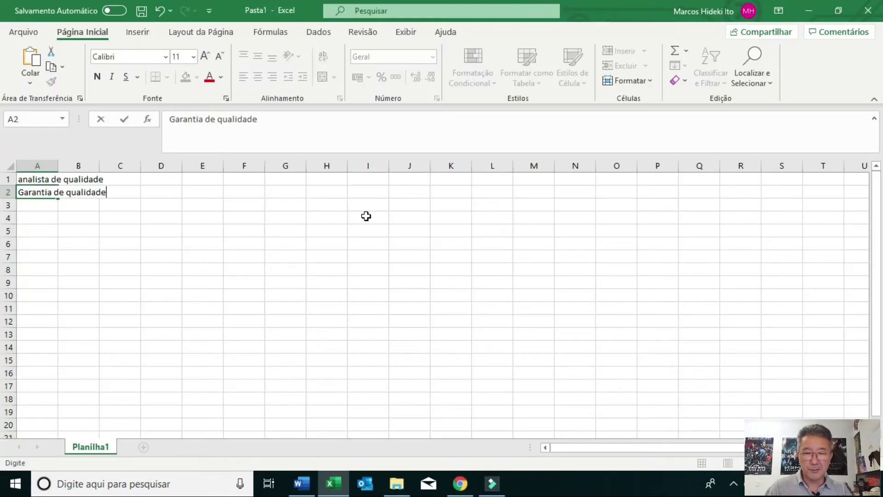
{"action": "left_click", "coordinate": [37, 204]}
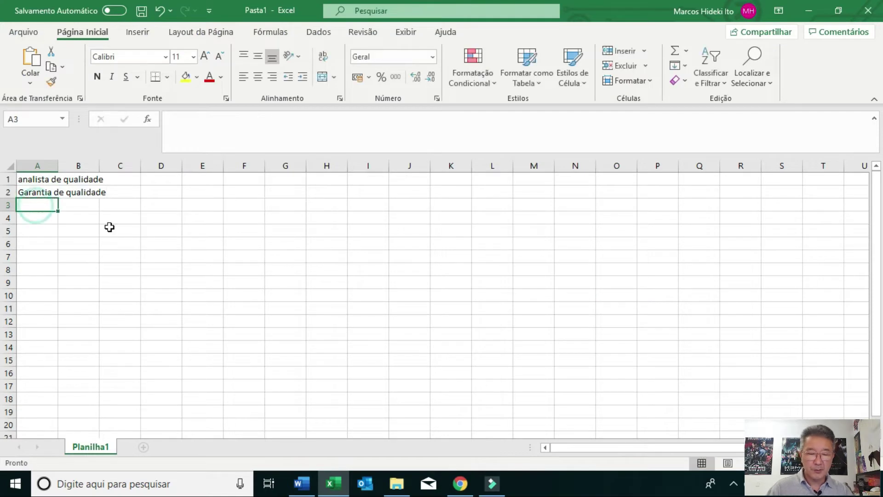
{"action": "type", "text": "TQ"}
{"action": "type", "text": "M"}
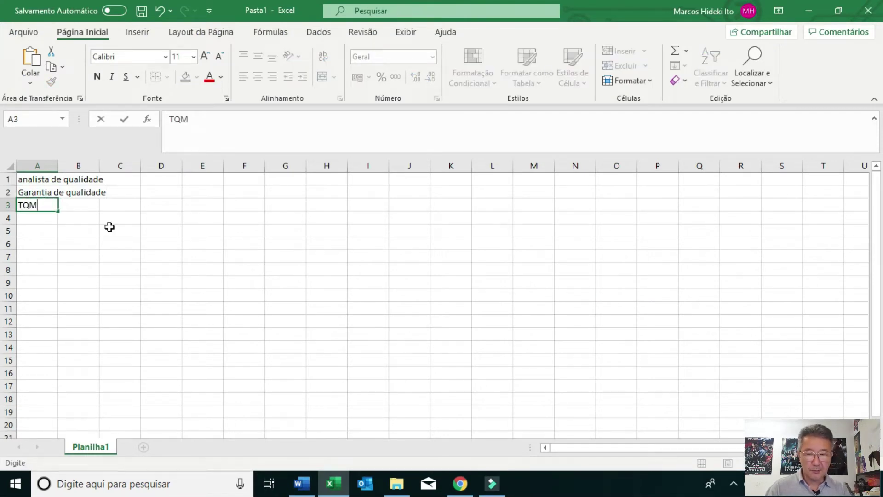
{"action": "type", "text": " - Gestão da"}
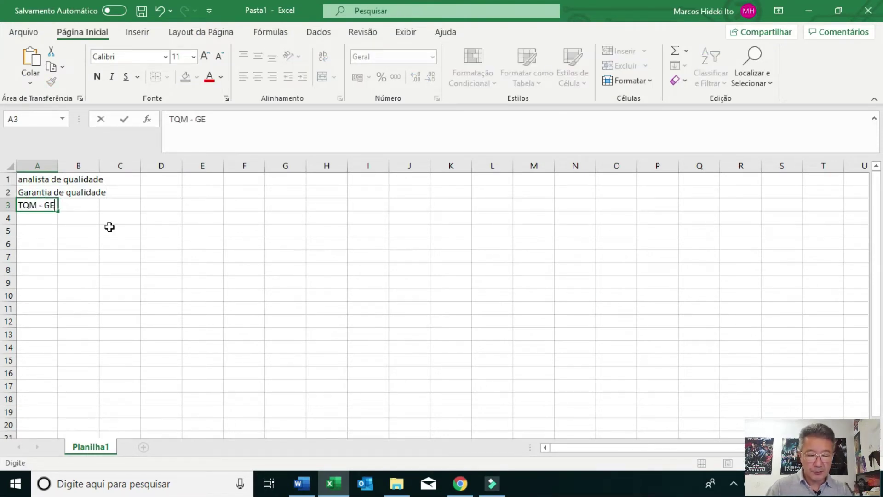
{"action": "type", "text": " qualidade Total"}
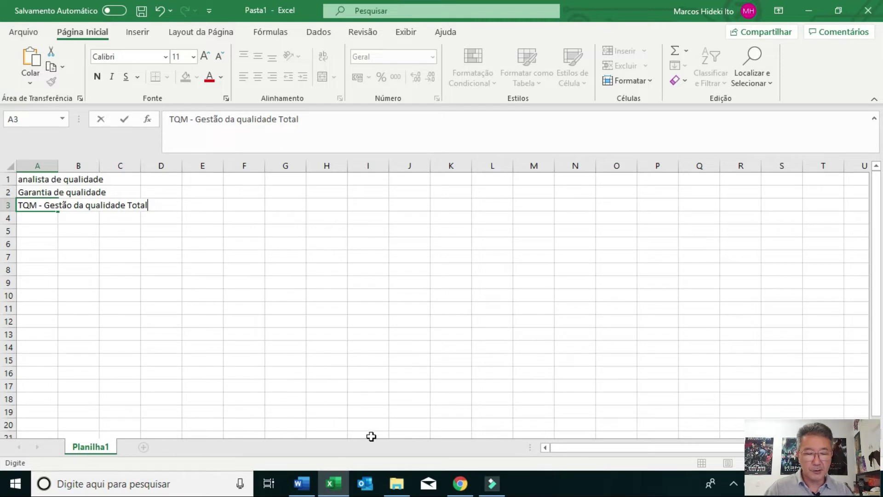
Step: Check LinkedIn's skill suggestions for "Qualidade" again and record "Sistema da Qualidade" in cell A4 of the Excel sheet
{"action": "left_click", "coordinate": [460, 484]}
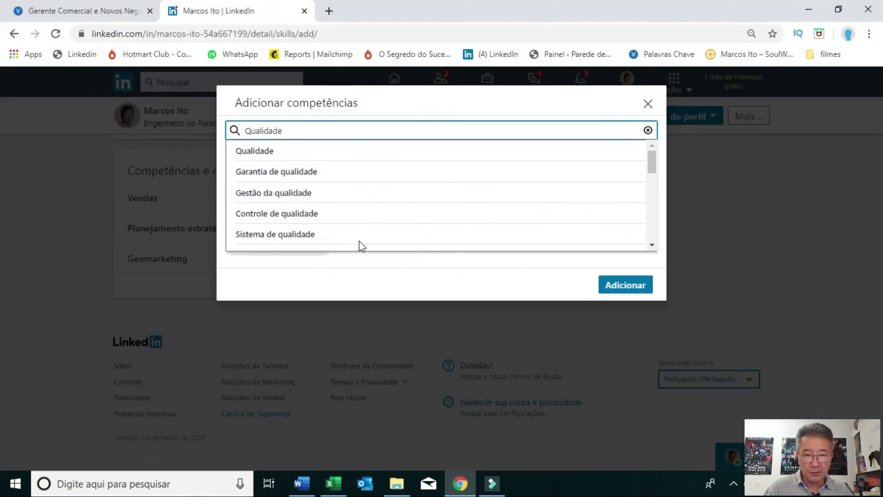
{"action": "scroll", "coordinate": [358, 201], "scroll_direction": "down", "scroll_amount": 1}
{"action": "scroll", "coordinate": [358, 206], "scroll_direction": "down", "scroll_amount": 3}
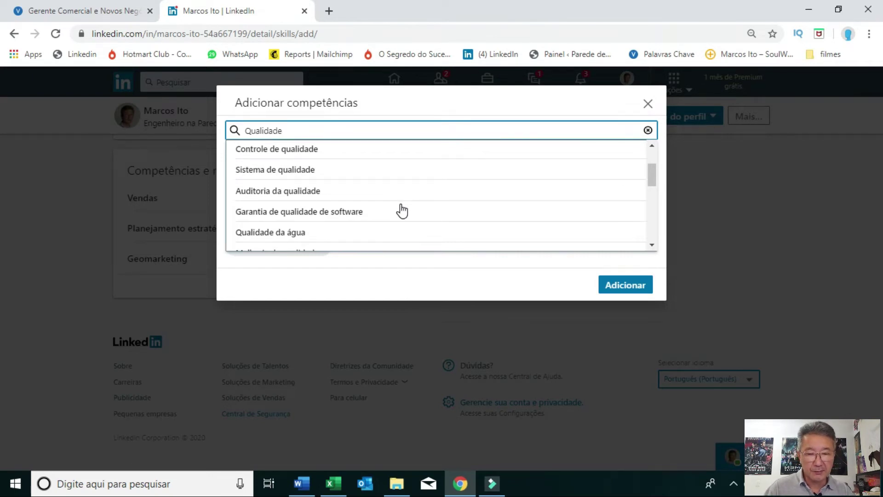
{"action": "key", "text": "alt+Tab"}
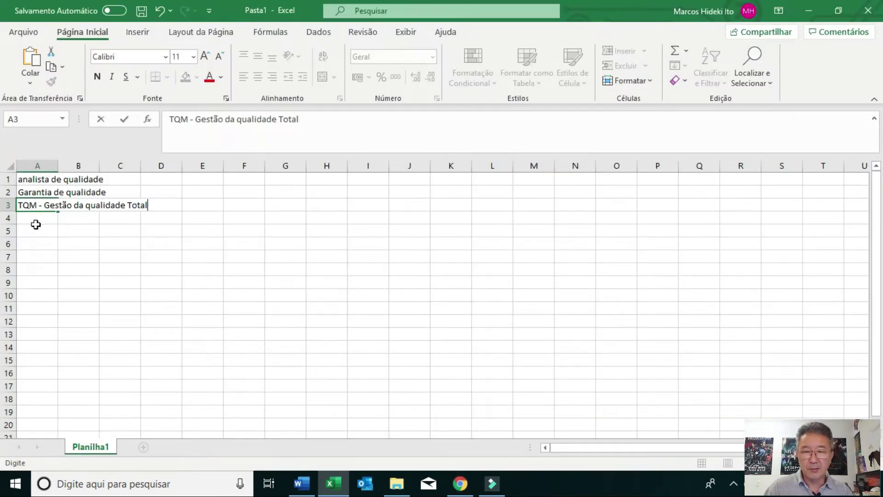
{"action": "left_click", "coordinate": [37, 218]}
{"action": "type", "text": "Sistema da Qualidade"}
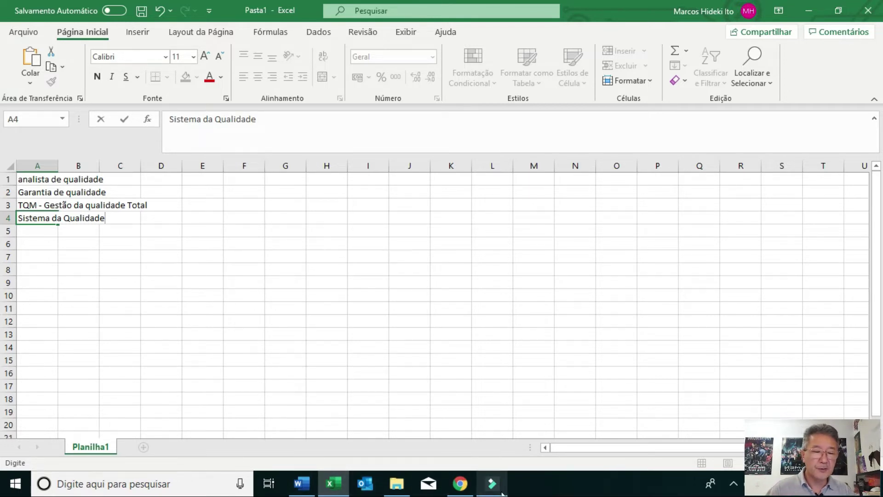
Step: Close LinkedIn's add-skill form without adding anything, switch to the VAGAS career map, and close its open job details
{"action": "left_click", "coordinate": [460, 483]}
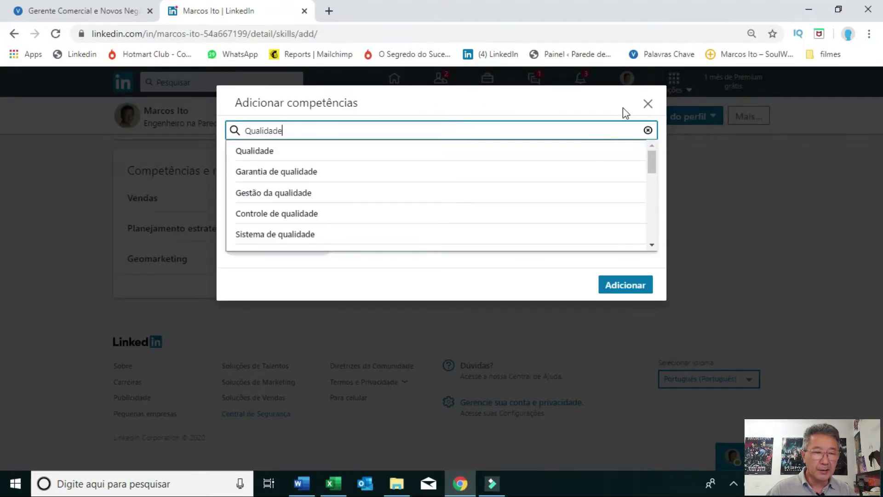
{"action": "left_click", "coordinate": [648, 104]}
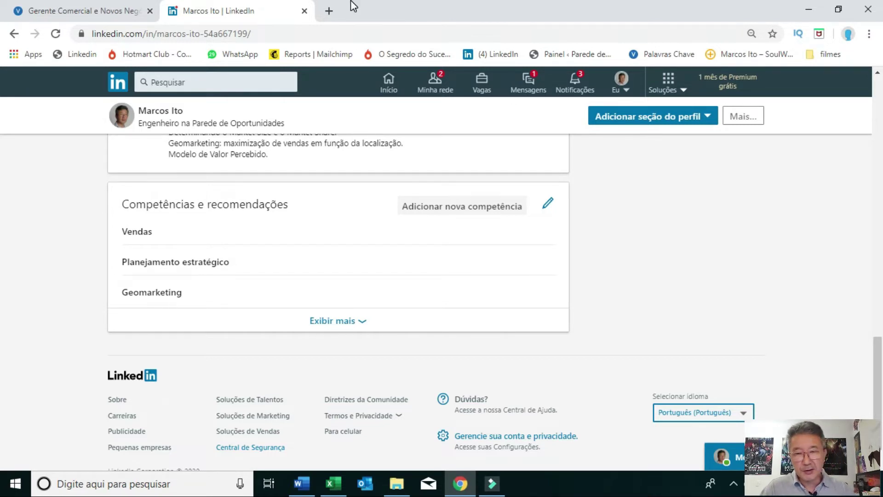
{"action": "left_click", "coordinate": [92, 13]}
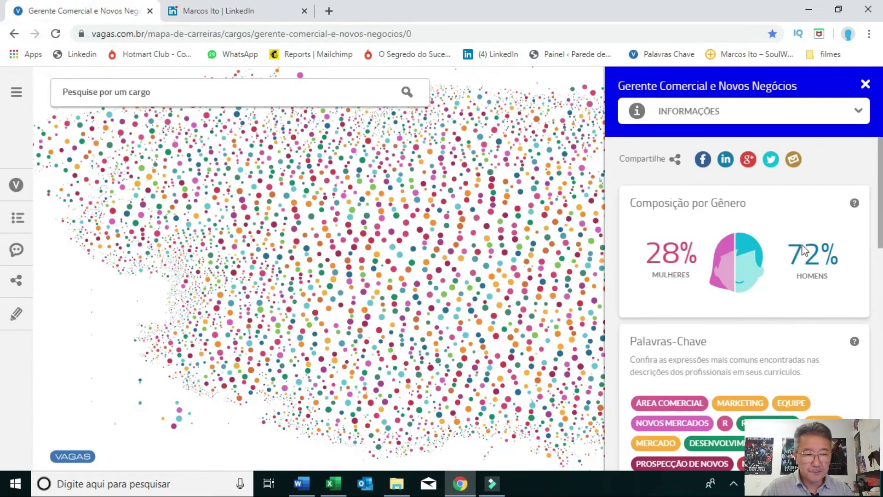
{"action": "left_click", "coordinate": [866, 85]}
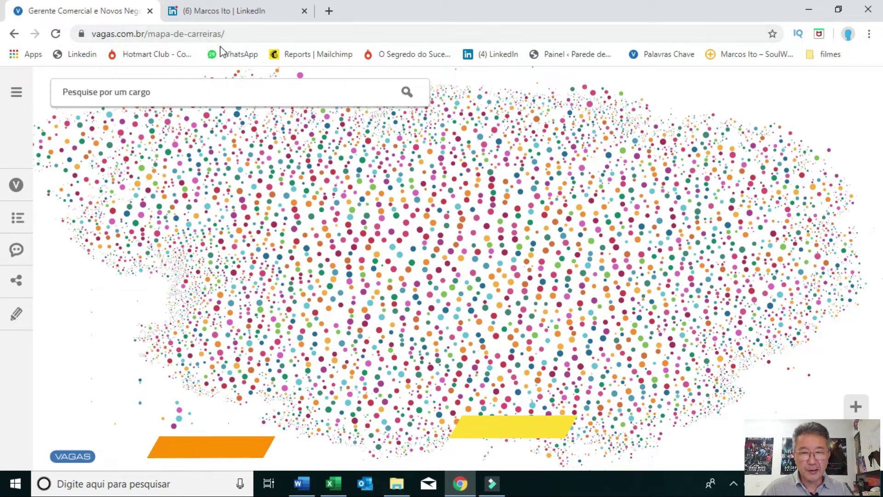
Step: Search the VAGAS career map for "Engenheiro da qualidade", open the Engenheiro da Qualidade job, and bring its Palavras-Chave section into view
{"action": "mouse_move", "coordinate": [252, 148]}
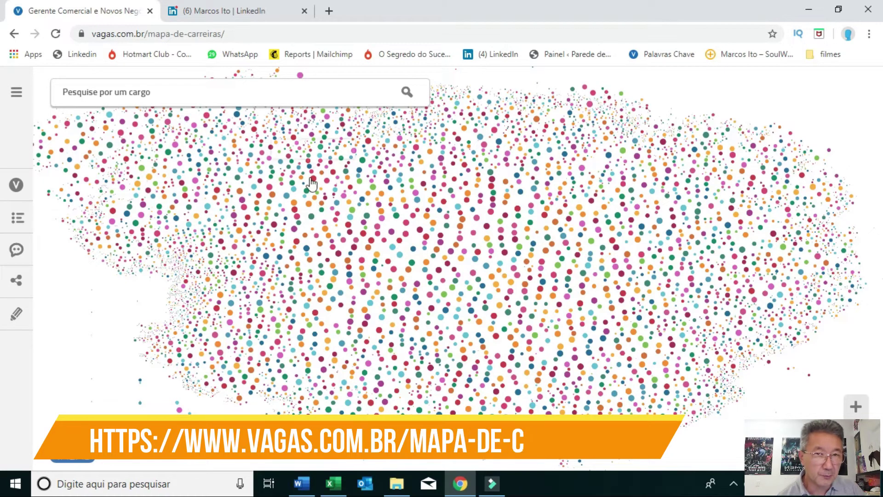
{"action": "left_click", "coordinate": [211, 97]}
{"action": "type", "text": "Engenheiro da qualidade"}
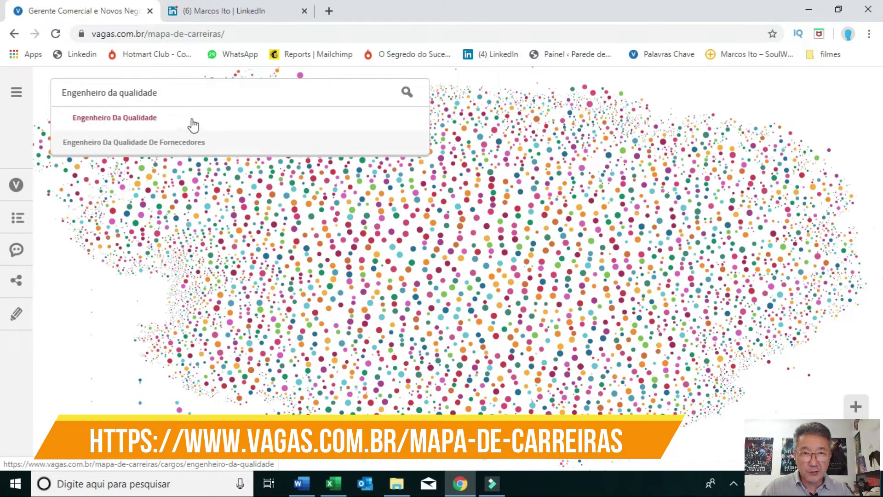
{"action": "left_click", "coordinate": [192, 121]}
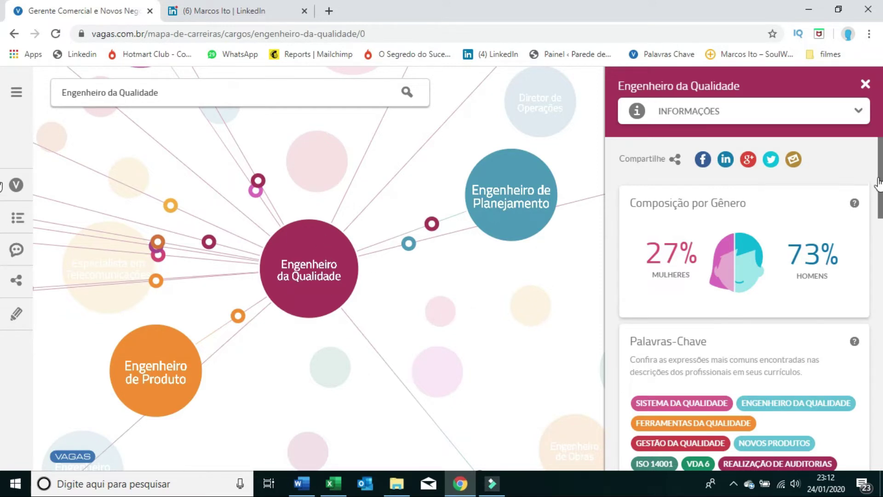
{"action": "left_click_drag", "start_coordinate": [879, 180], "coordinate": [880, 183]}
{"action": "left_click_drag", "start_coordinate": [880, 170], "coordinate": [880, 216]}
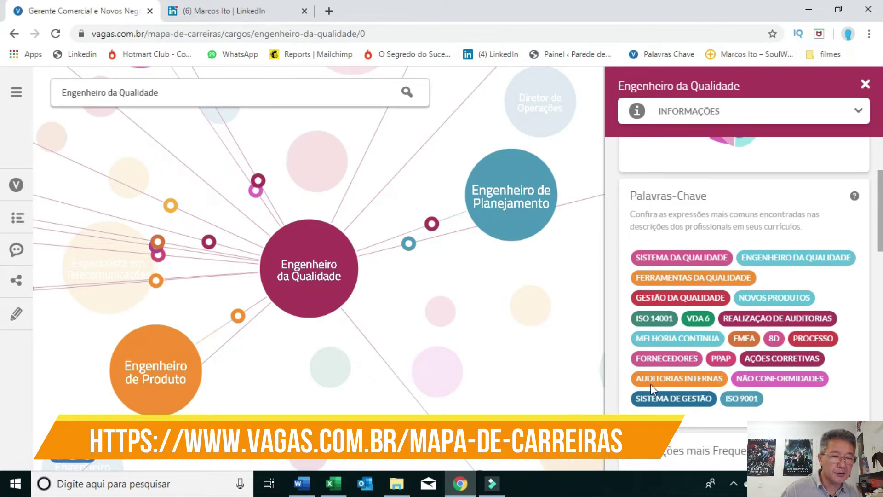
Step: Switch to the Excel sheet and record the career map keyword "Auditorias internas" in cell A5
{"action": "key", "text": "alt+Tab"}
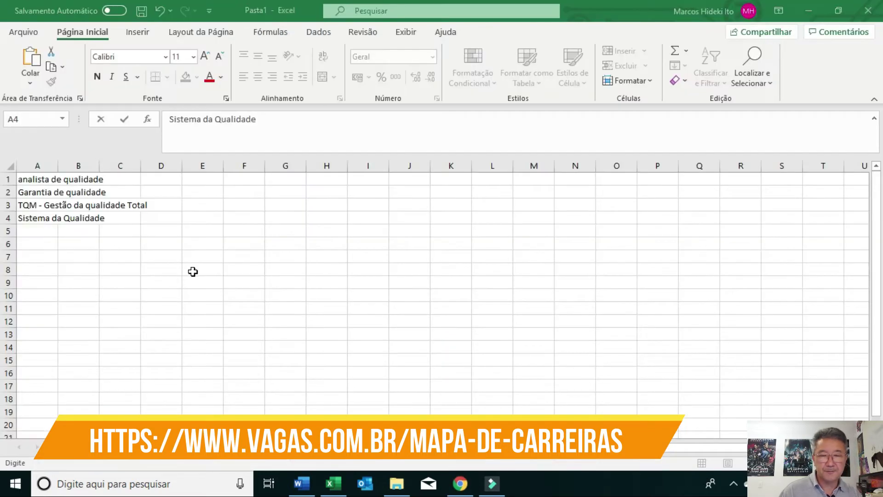
{"action": "left_click", "coordinate": [38, 236]}
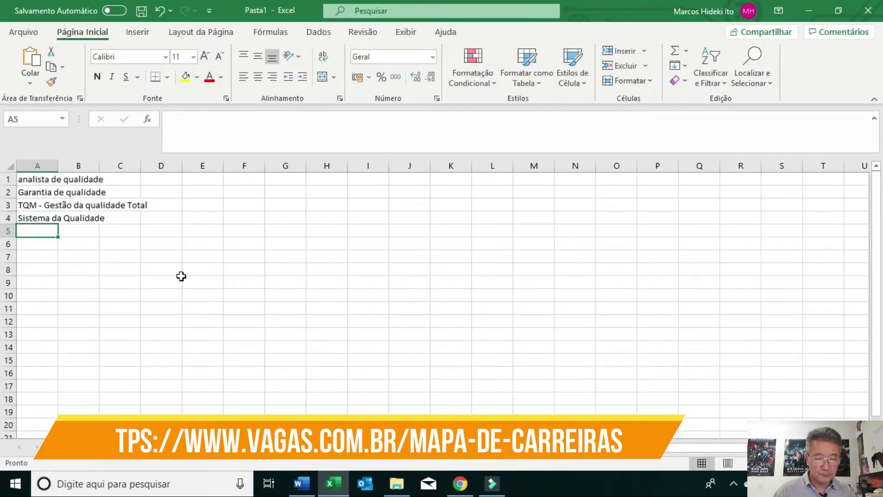
{"action": "type", "text": "Audi"}
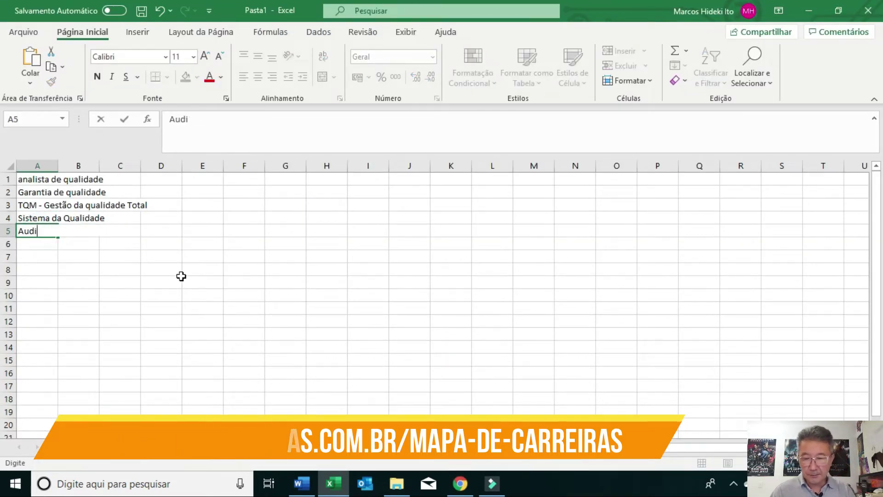
{"action": "type", "text": "torias "}
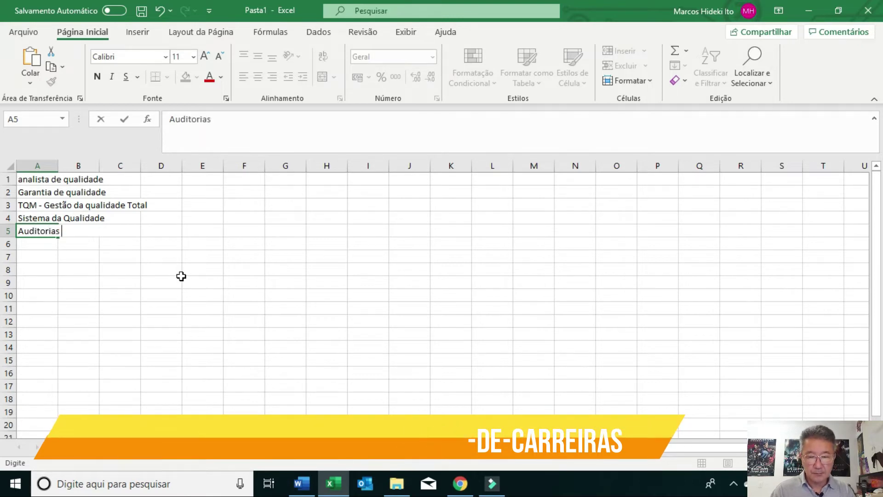
{"action": "type", "text": "internas"}
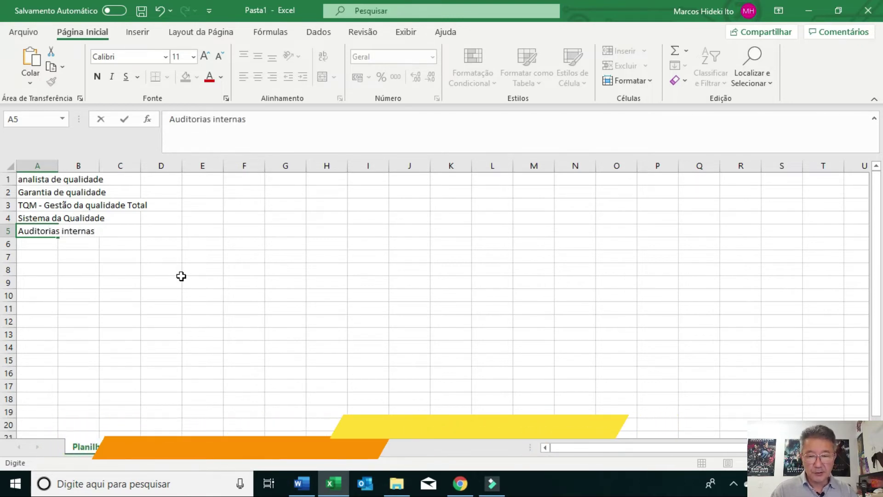
Step: Check the career map keywords for Engenheiro da Qualidade again and record "FMEA" in cell A6 of the Excel sheet
{"action": "key", "text": "alt+Tab"}
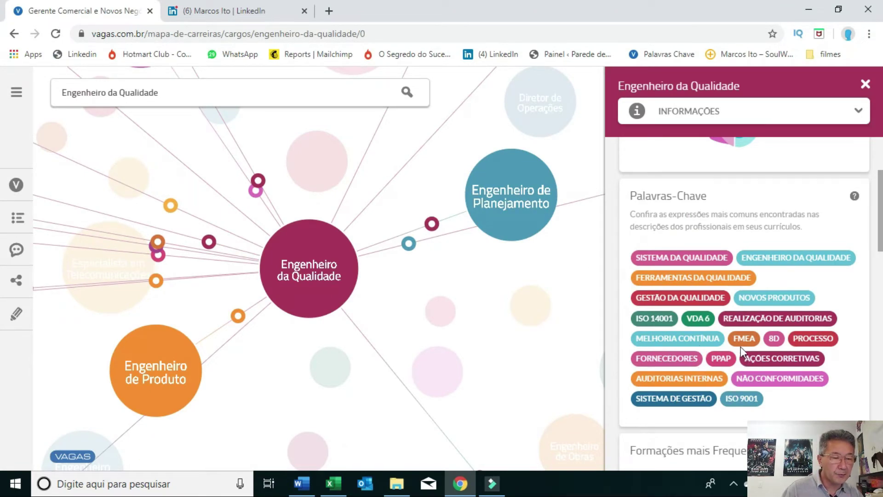
{"action": "key", "text": "alt+Tab"}
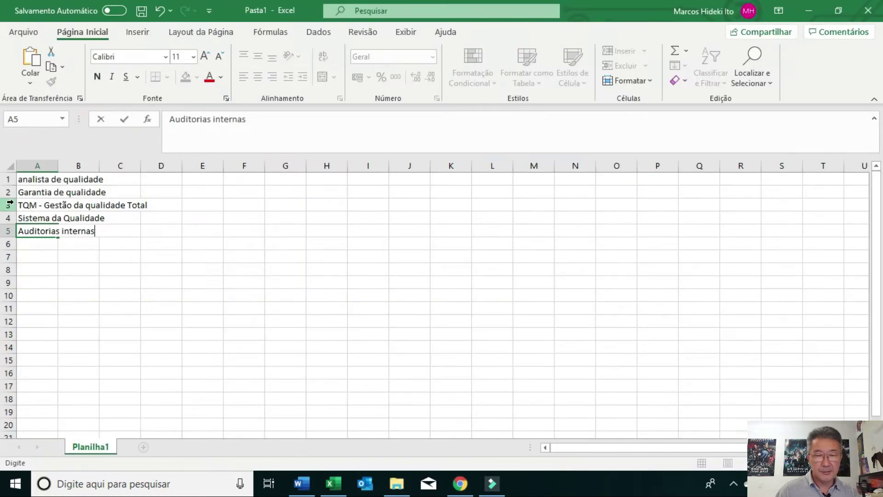
{"action": "left_click", "coordinate": [42, 244]}
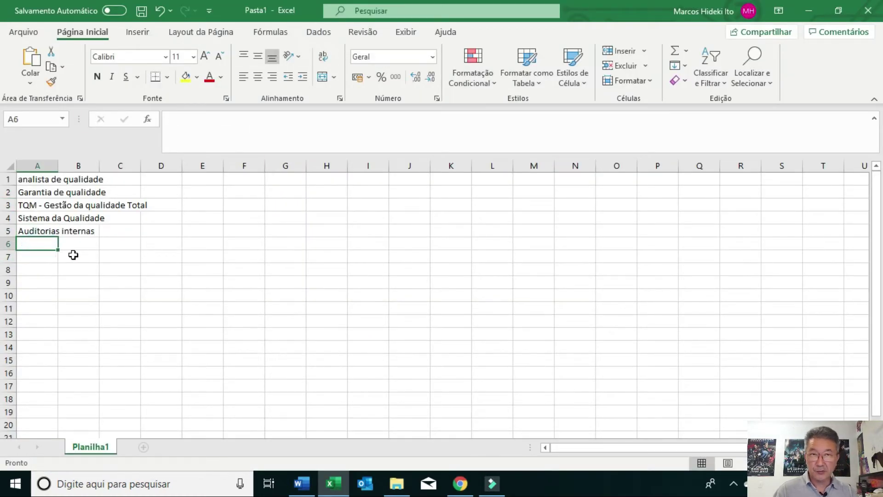
{"action": "type", "text": "FMEA"}
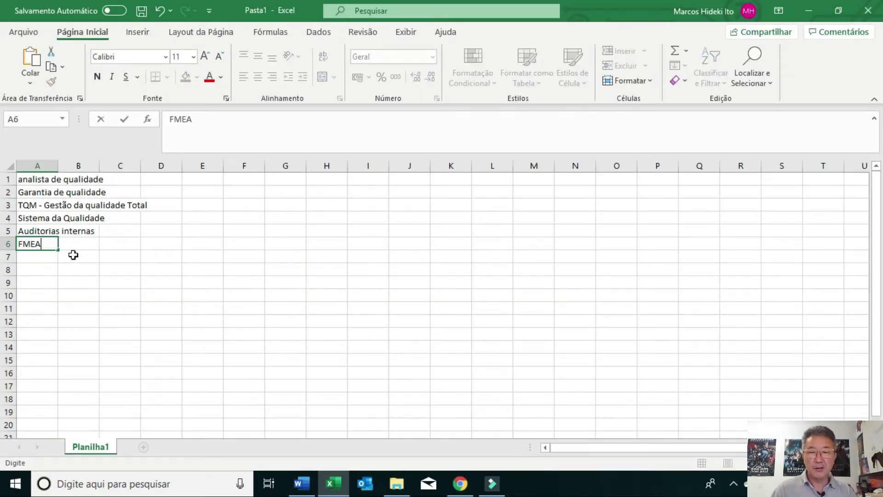
{"action": "left_click", "coordinate": [256, 259]}
Step: Return to the VAGAS career map and examine the keywords, salaries, and previous and next occupations for Engenheiro da Qualidade
{"action": "key", "text": "alt+Tab"}
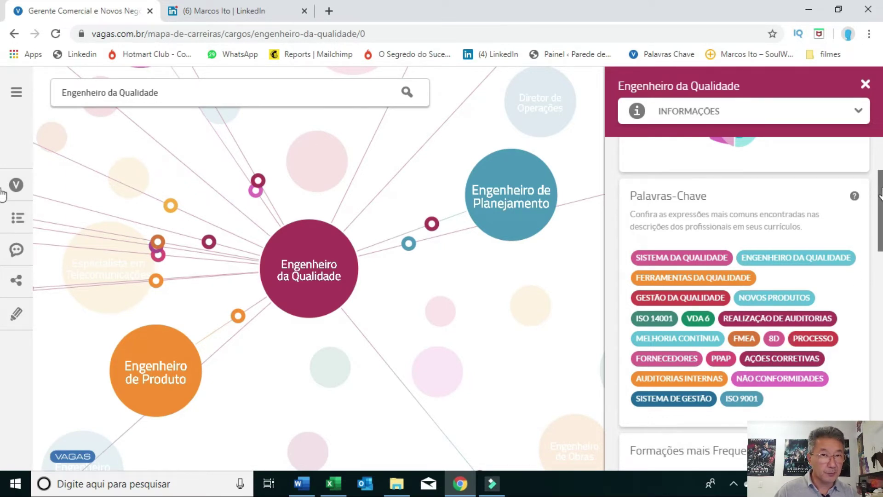
{"action": "scroll", "coordinate": [880, 196], "scroll_direction": "up", "scroll_amount": 3}
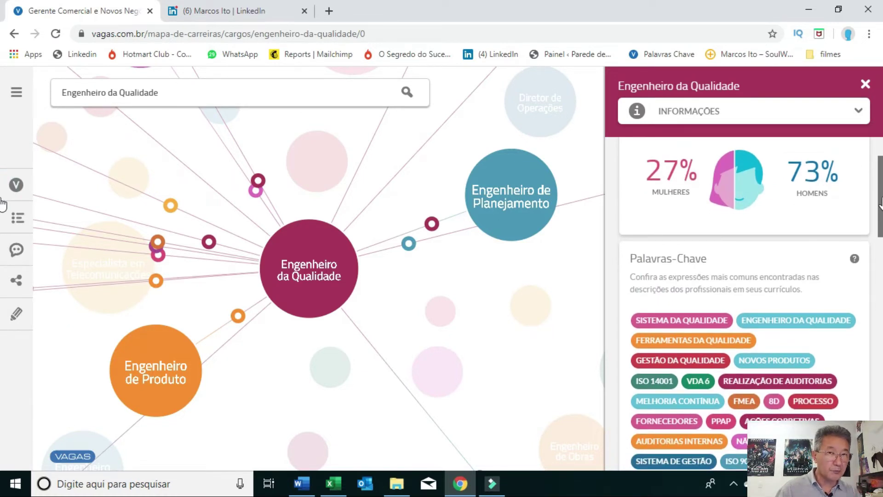
{"action": "left_click_drag", "start_coordinate": [880, 203], "coordinate": [881, 319]}
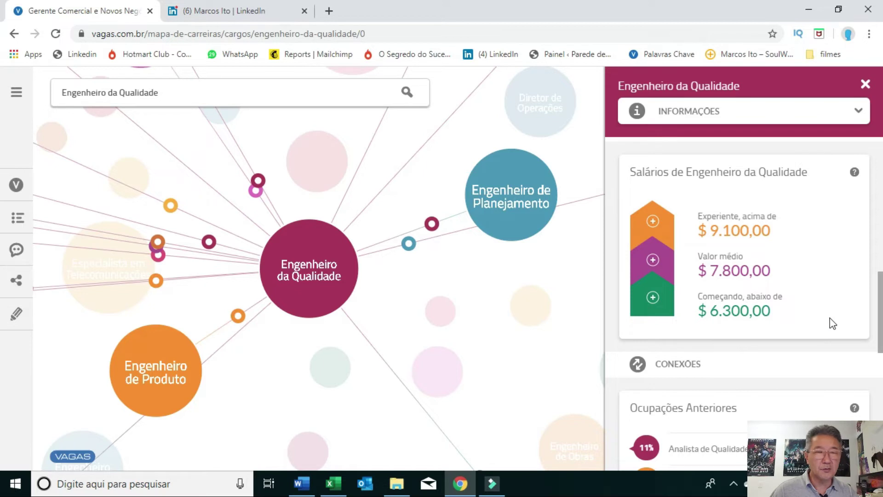
{"action": "left_click_drag", "start_coordinate": [879, 319], "coordinate": [880, 375]}
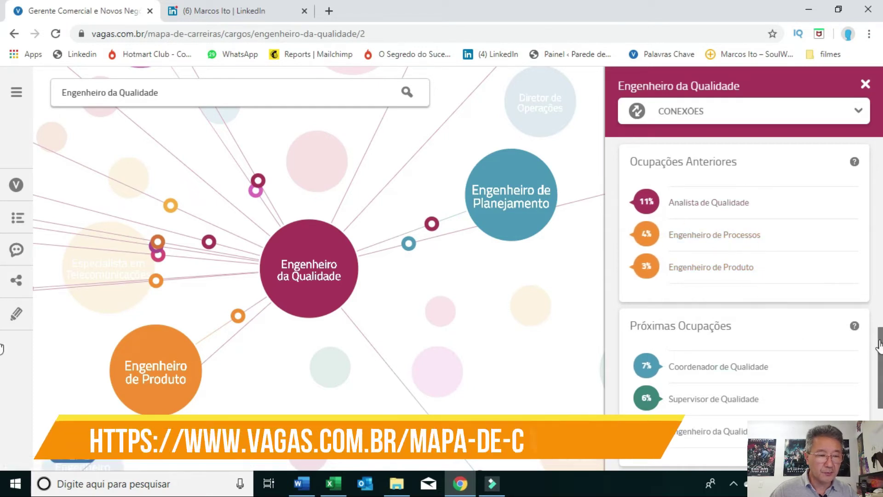
{"action": "scroll", "coordinate": [879, 349], "scroll_direction": "up", "scroll_amount": 3}
{"action": "scroll", "coordinate": [878, 322], "scroll_direction": "up", "scroll_amount": 10}
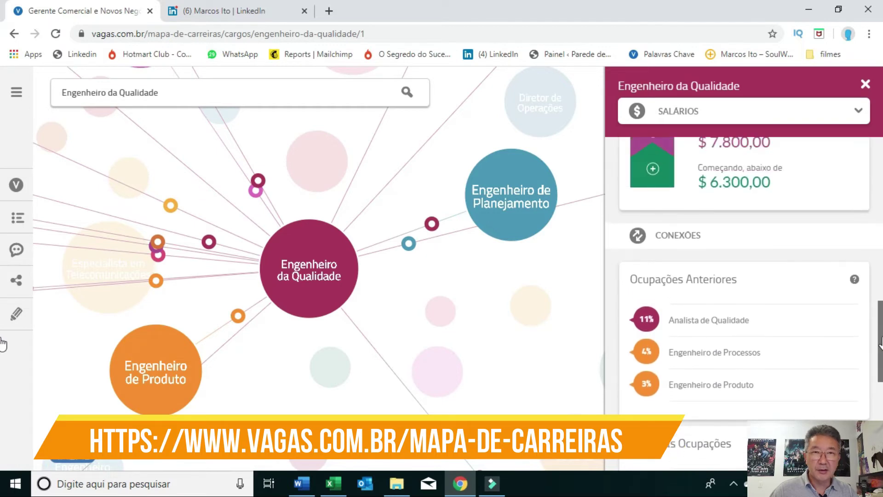
{"action": "left_click_drag", "start_coordinate": [869, 195], "coordinate": [869, 149]}
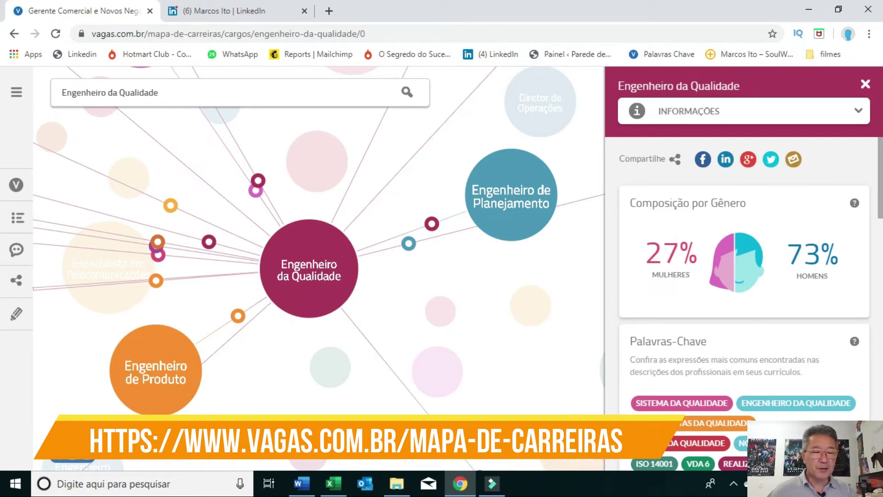
Step: Switch to the Excel sheet and select the collected keywords in cells A1 to A6
{"action": "left_click", "coordinate": [332, 484]}
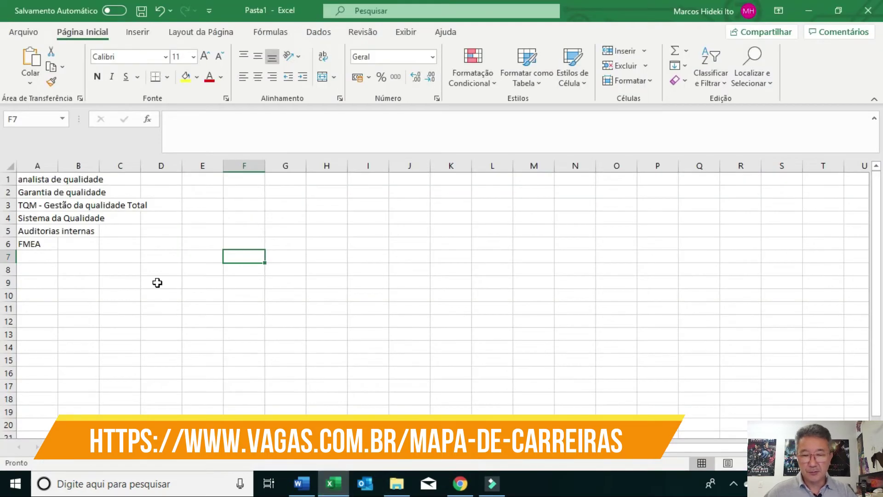
{"action": "left_click_drag", "start_coordinate": [39, 178], "coordinate": [46, 244]}
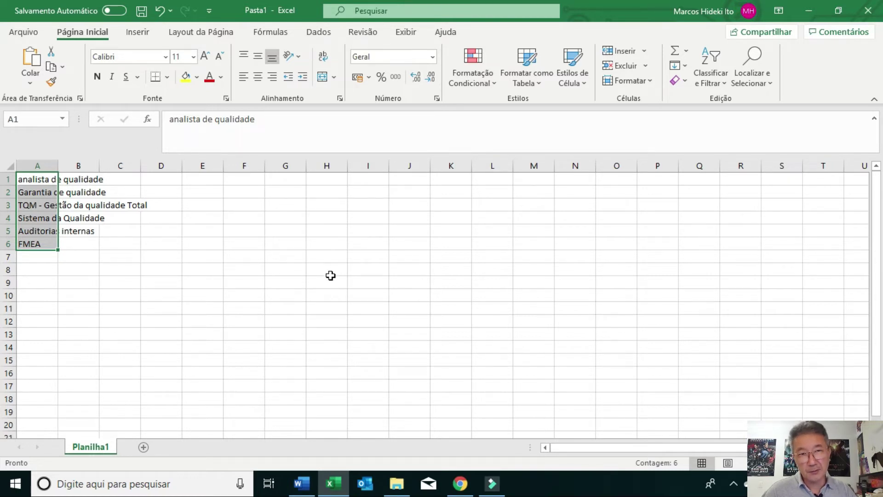
{"action": "mouse_move", "coordinate": [464, 494]}
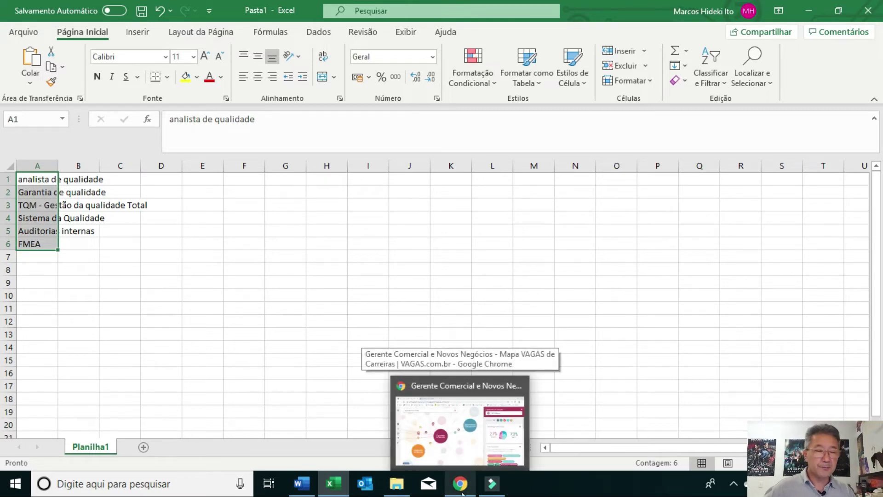
Step: Switch to LinkedIn in Chrome and review the Engenheiro experience form down to its empty description field
{"action": "left_click", "coordinate": [461, 492]}
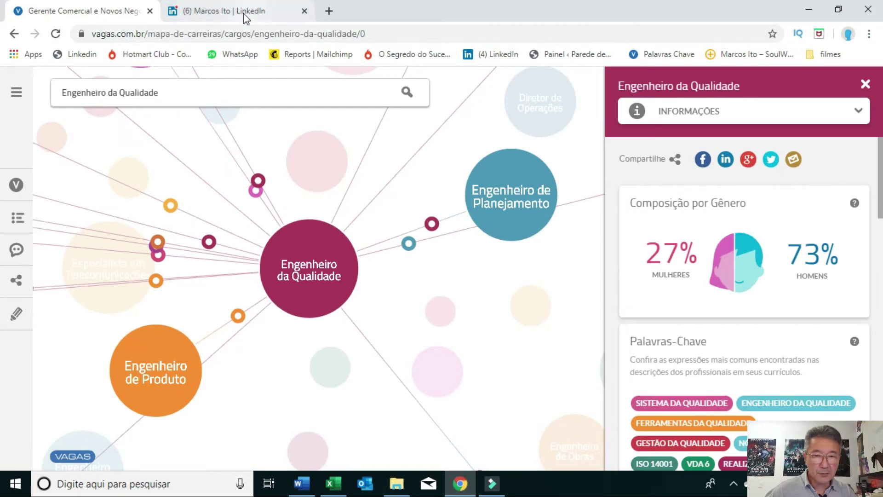
{"action": "left_click", "coordinate": [244, 13]}
{"action": "scroll", "coordinate": [460, 235], "scroll_direction": "up", "scroll_amount": 4}
{"action": "left_click_drag", "start_coordinate": [879, 379], "coordinate": [881, 342]}
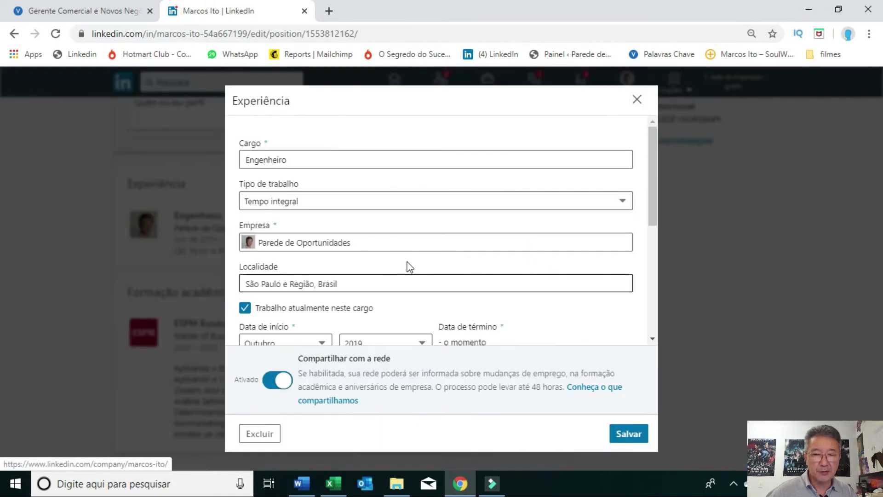
{"action": "left_click_drag", "start_coordinate": [653, 175], "coordinate": [666, 286]}
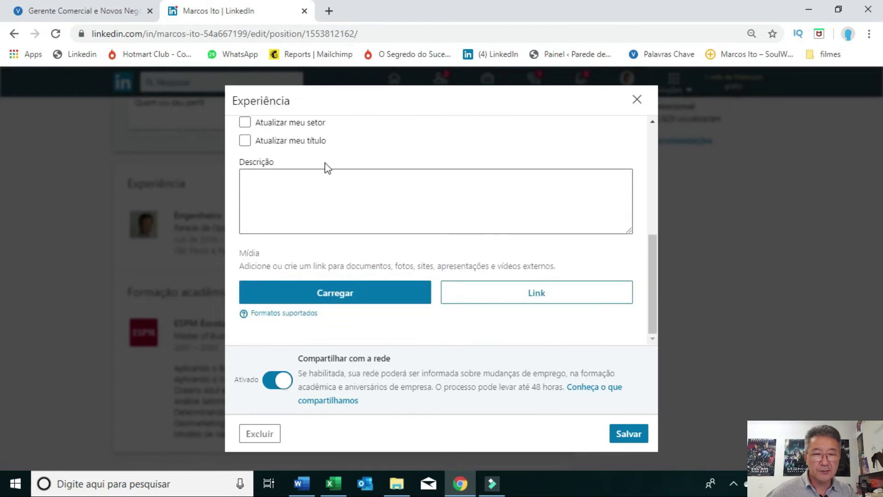
{"action": "left_click", "coordinate": [258, 183]}
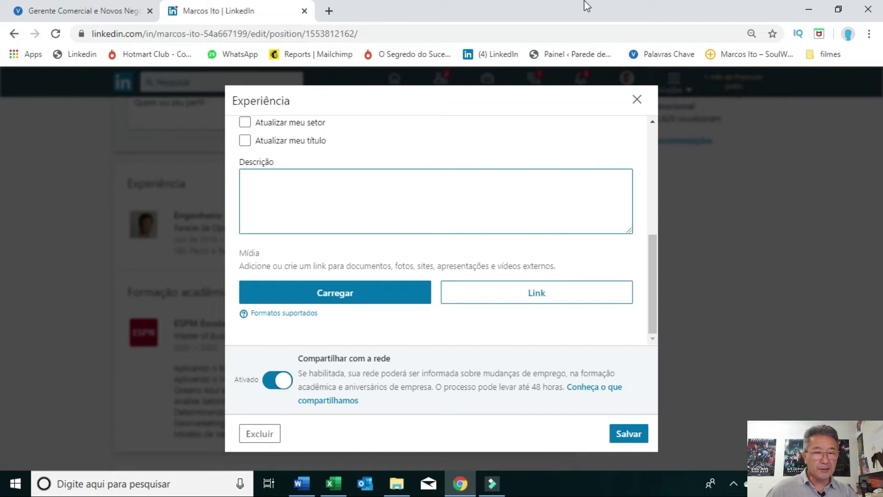
{"action": "left_click", "coordinate": [337, 190]}
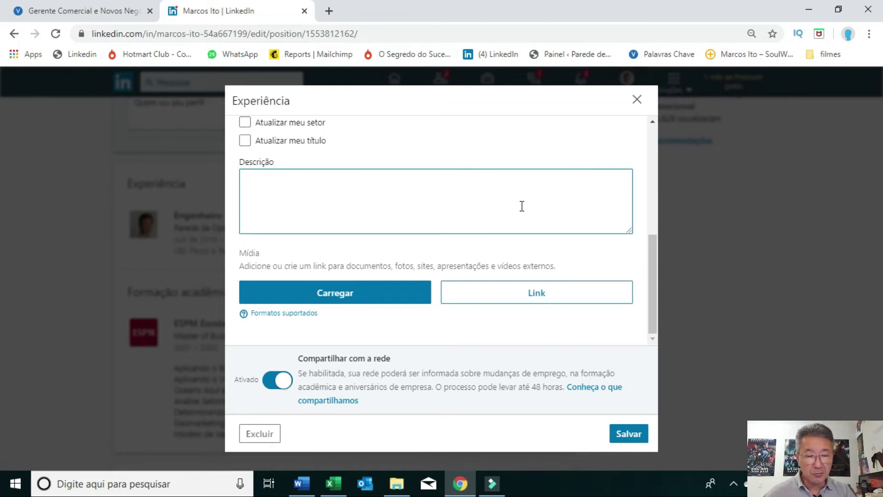
Step: Close the Engenheiro experience form and discard its changes
{"action": "left_click_drag", "start_coordinate": [653, 287], "coordinate": [650, 121]}
{"action": "left_click", "coordinate": [637, 100]}
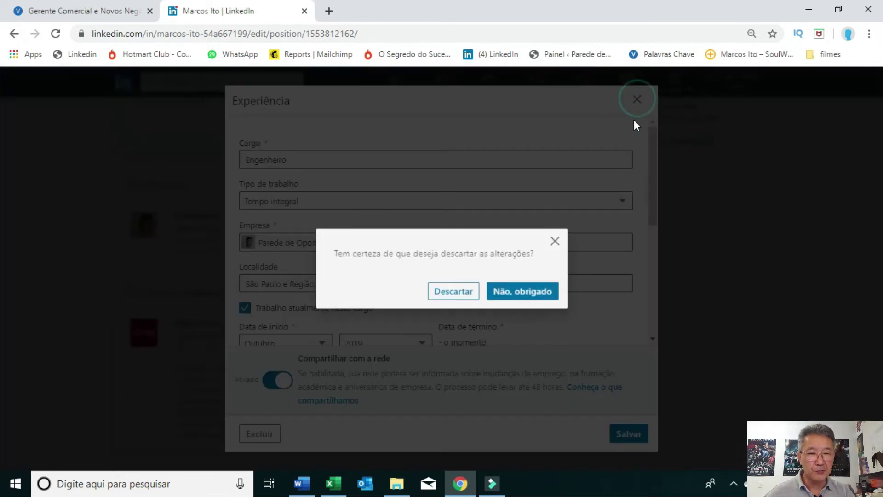
{"action": "left_click", "coordinate": [462, 292]}
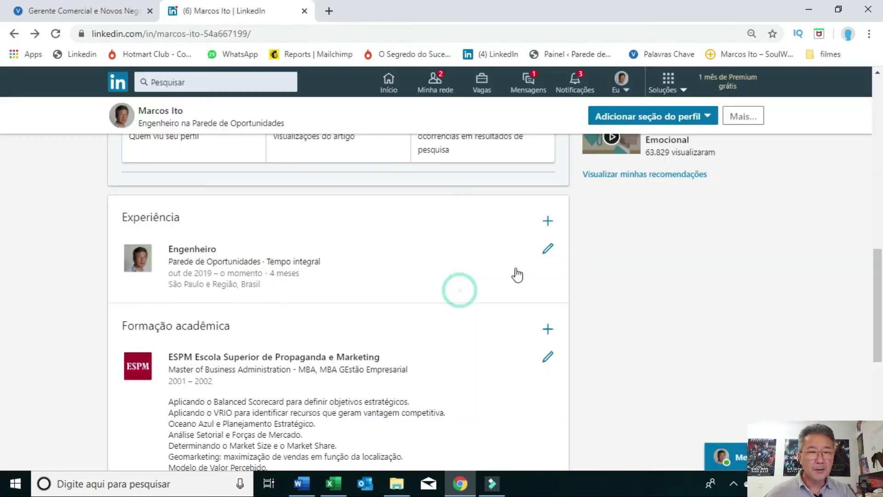
Step: Look at the profile's Sobre section, including its edit form, and expand the full summary text to read it
{"action": "scroll", "coordinate": [487, 262], "scroll_direction": "up", "scroll_amount": 5}
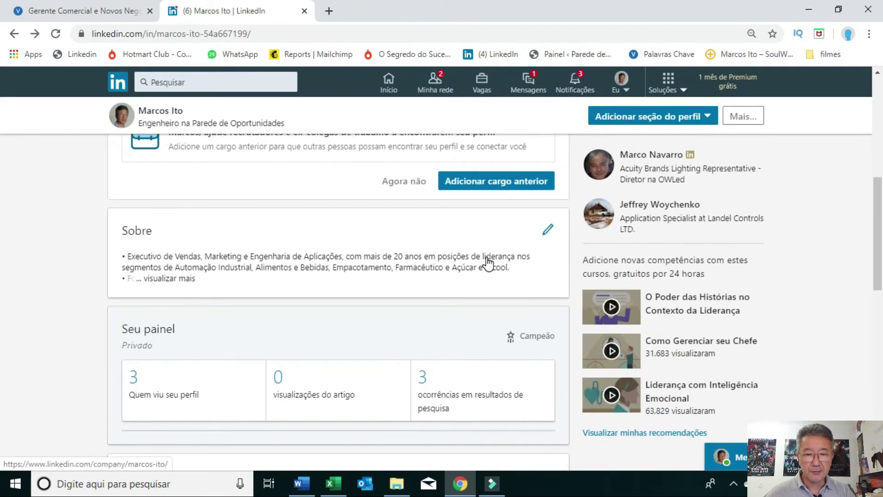
{"action": "left_click", "coordinate": [548, 230]}
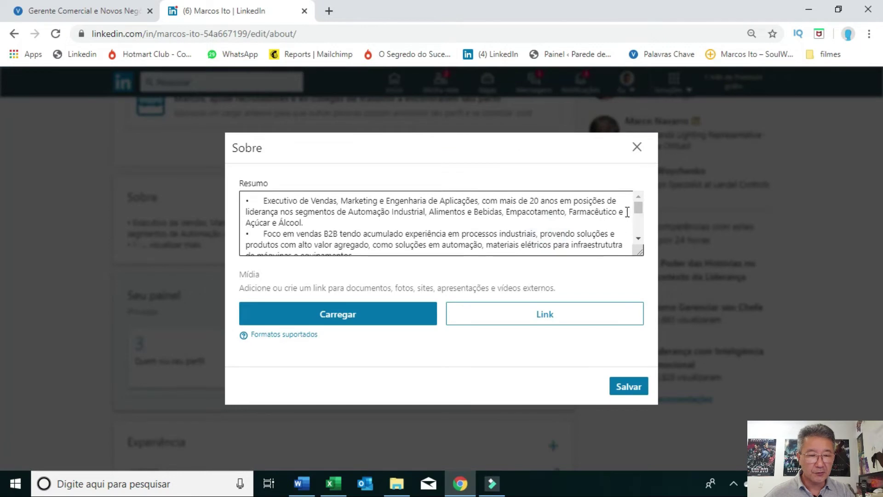
{"action": "left_click", "coordinate": [636, 147]}
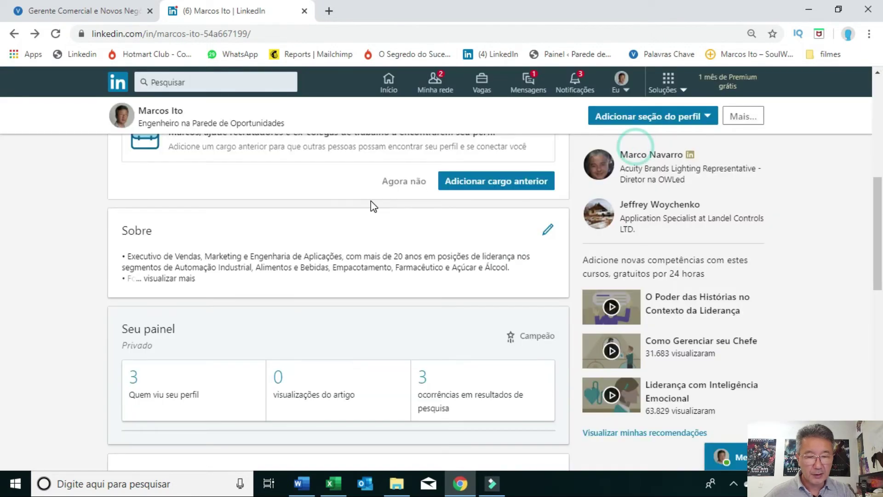
{"action": "left_click_drag", "start_coordinate": [115, 226], "coordinate": [142, 231]}
{"action": "left_click", "coordinate": [181, 278]}
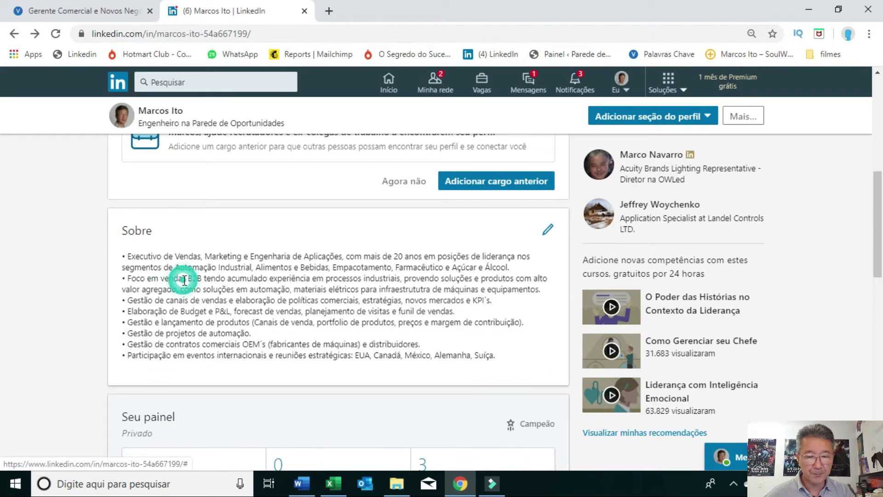
{"action": "scroll", "coordinate": [286, 283], "scroll_direction": "down", "scroll_amount": 2}
{"action": "scroll", "coordinate": [286, 282], "scroll_direction": "up", "scroll_amount": 1}
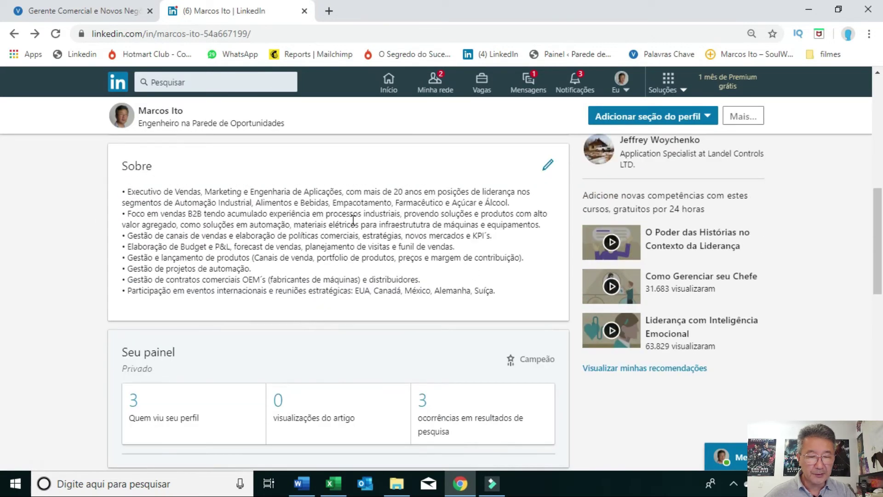
Step: Edit the Sobre summary and, after checking the Excel keyword list, add "#analista da qualidade" below the last bullet, separated by a blank line
{"action": "left_click", "coordinate": [548, 166]}
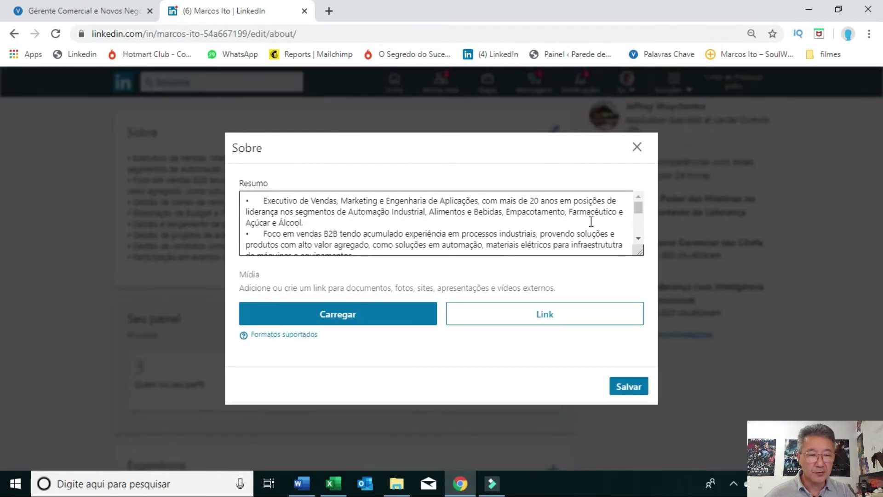
{"action": "left_click_drag", "start_coordinate": [638, 214], "coordinate": [650, 249]}
{"action": "left_click", "coordinate": [376, 249]}
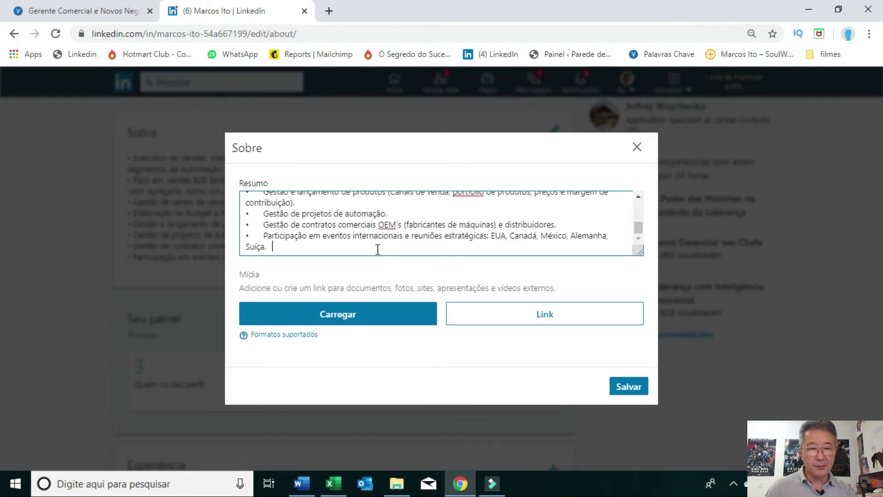
{"action": "key", "text": "Return"}
{"action": "key", "text": "Return"}
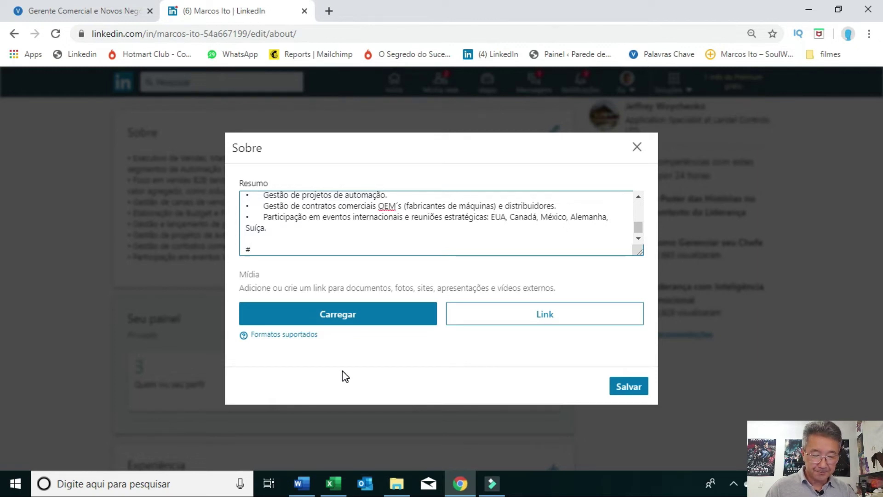
{"action": "left_click", "coordinate": [334, 487]}
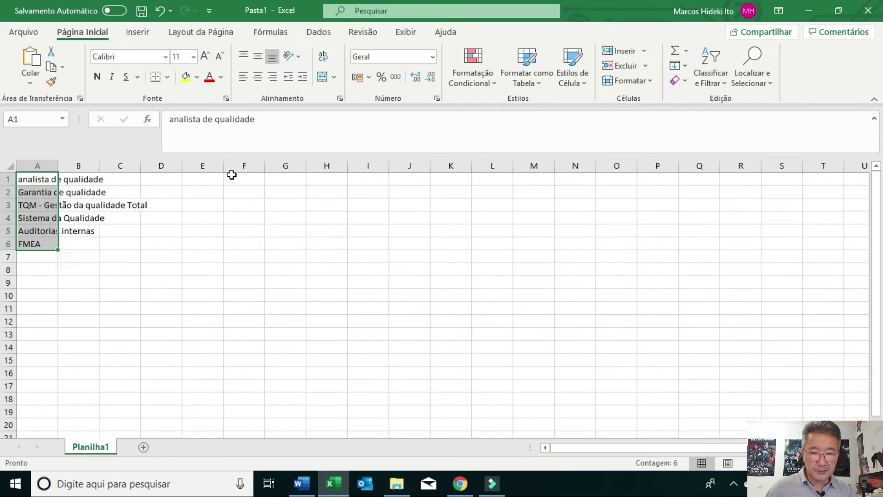
{"action": "left_click", "coordinate": [460, 484]}
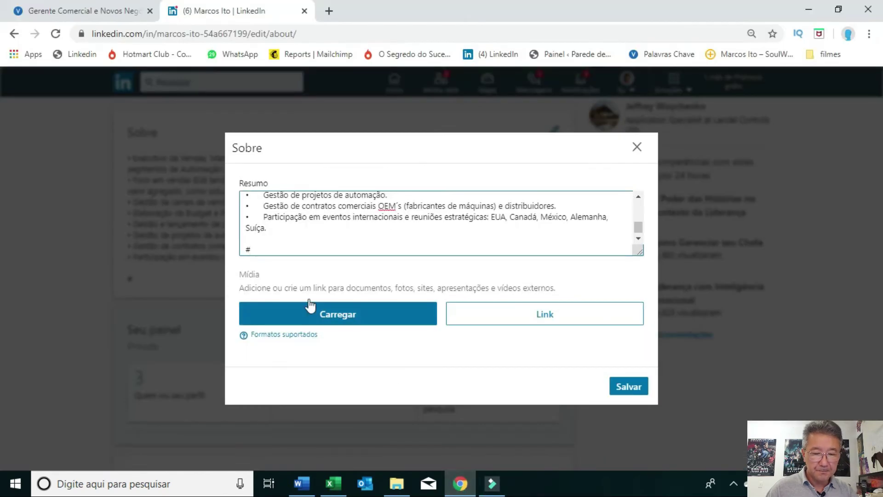
{"action": "type", "text": "nalista"}
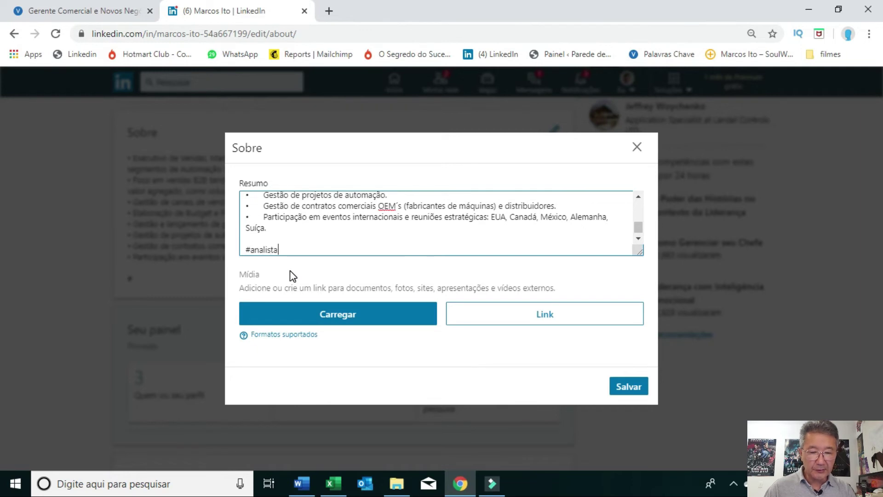
{"action": "type", "text": " da qualida"}
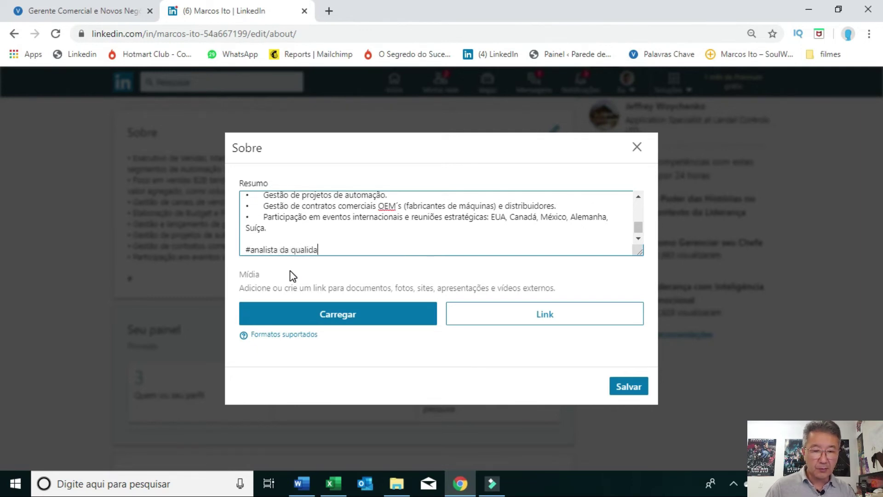
{"action": "type", "text": "de"}
{"action": "key", "text": "Return"}
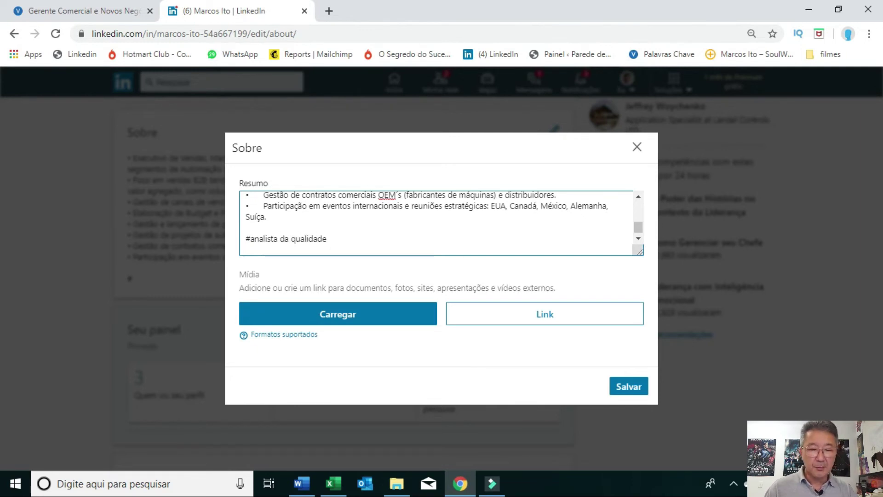
Step: Check the Excel keyword list again and add "#garantia da qualidade" on the next line of the LinkedIn summary
{"action": "left_click", "coordinate": [332, 483]}
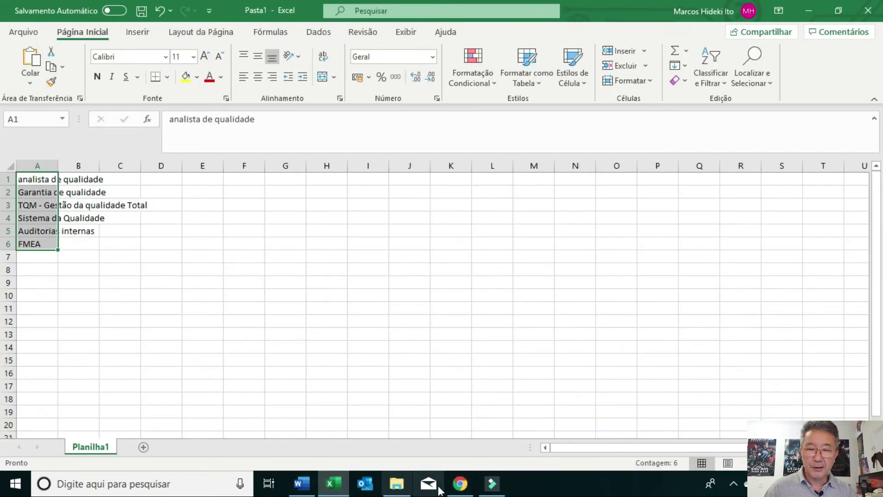
{"action": "left_click", "coordinate": [475, 486]}
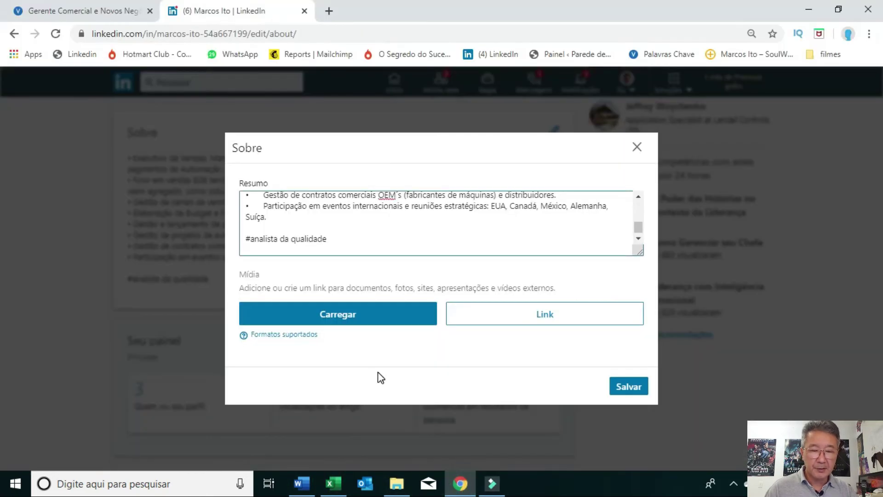
{"action": "type", "text": "#garantia da qualidade"}
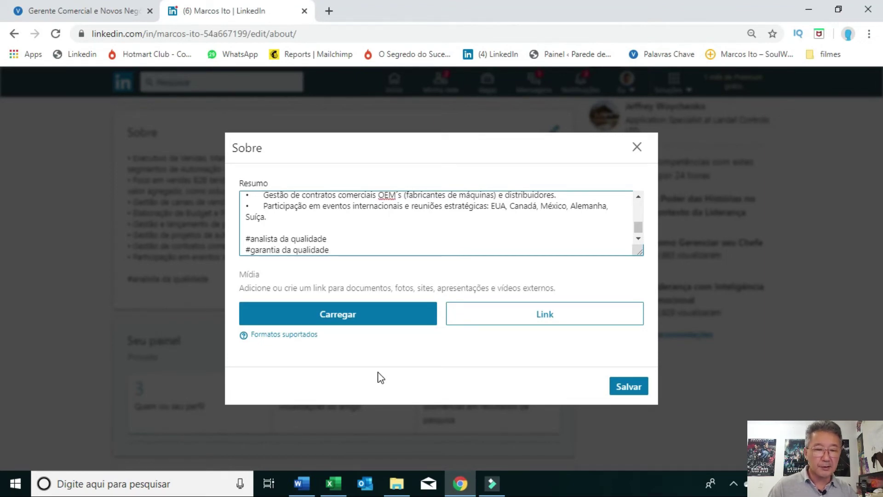
{"action": "key", "text": "Return"}
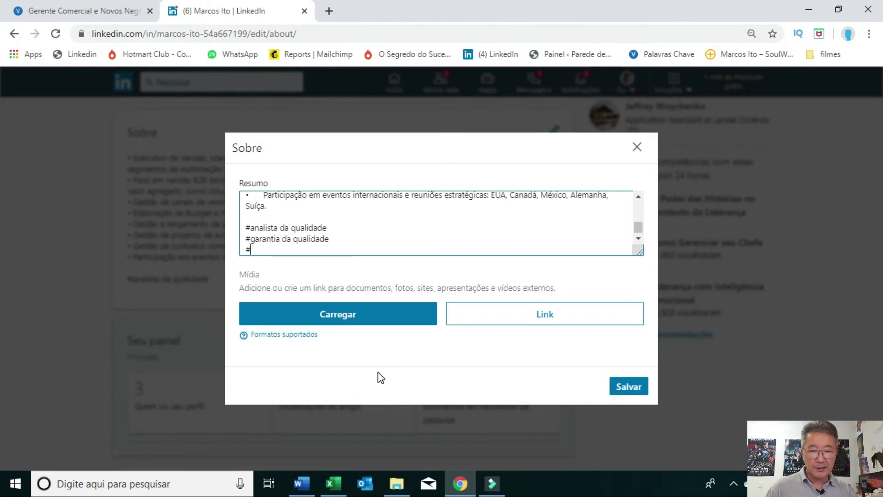
Step: Consult the third keyword in the Excel sheet and add it to the LinkedIn summary as "#TQM - GEstão da qualidade total"
{"action": "left_click", "coordinate": [344, 490]}
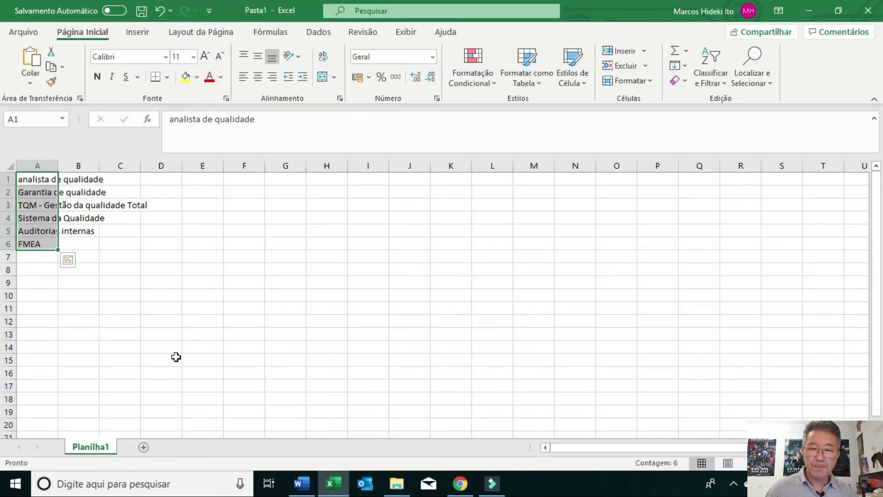
{"action": "left_click", "coordinate": [491, 484]}
{"action": "left_click", "coordinate": [460, 483]}
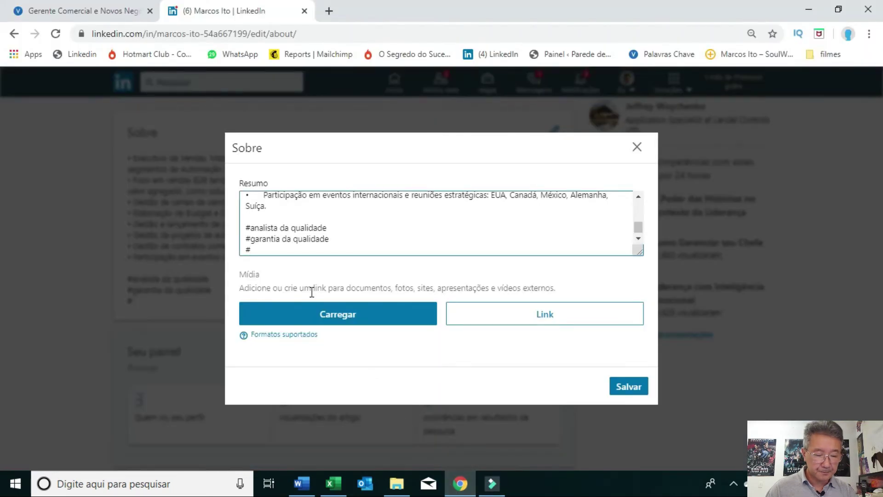
{"action": "type", "text": "TQM"}
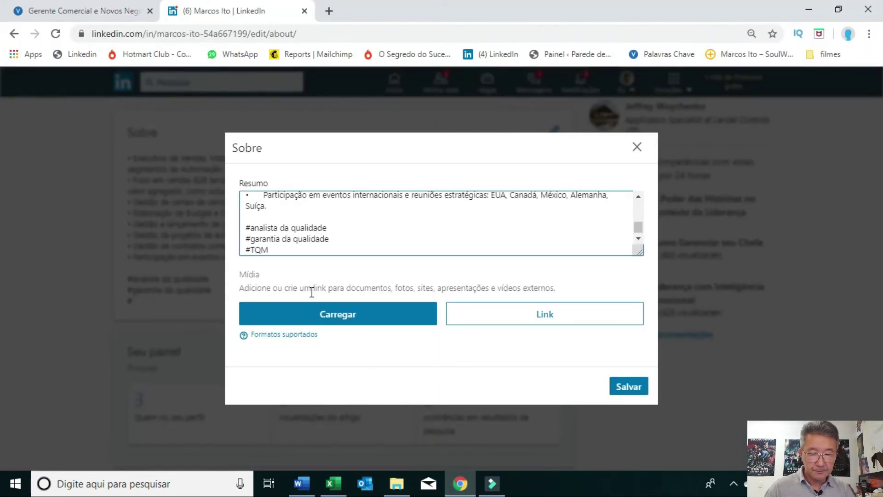
{"action": "type", "text": " - GE"}
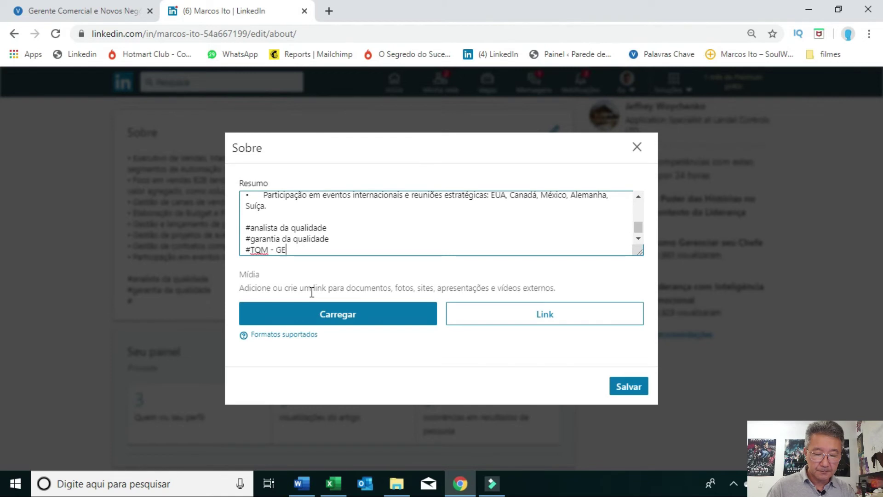
{"action": "type", "text": "stão da "}
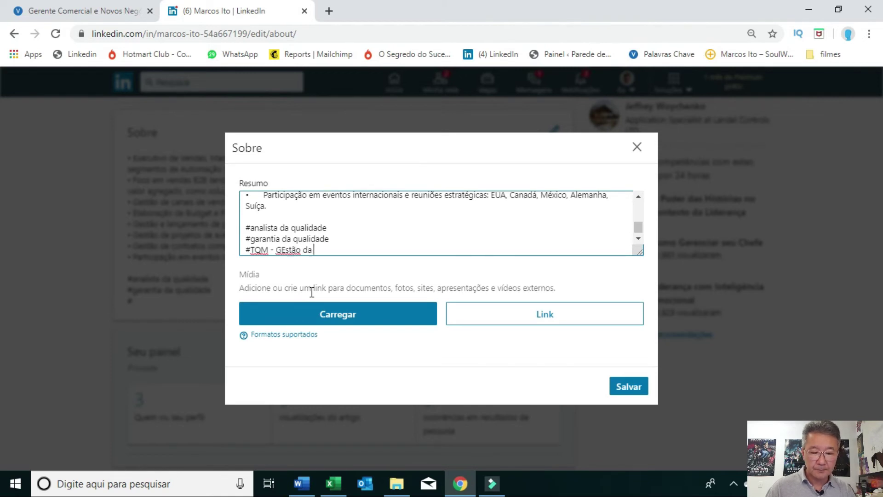
{"action": "type", "text": "qualidade t"}
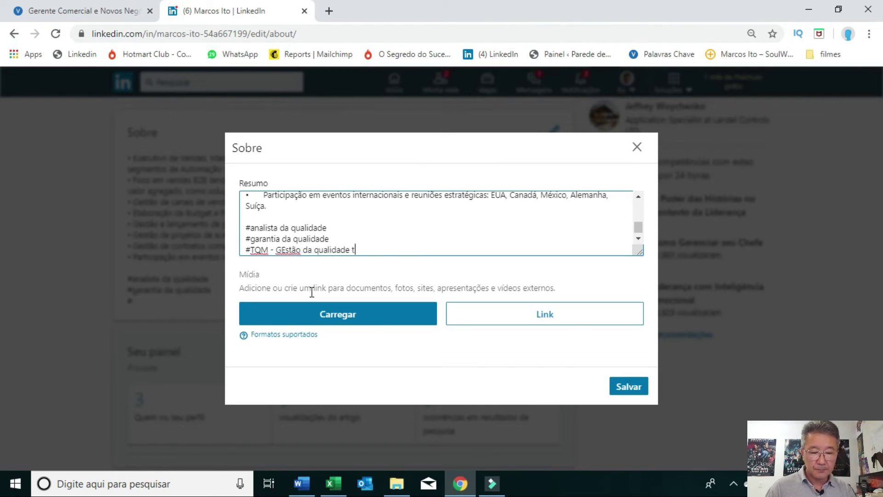
{"action": "type", "text": "otal"}
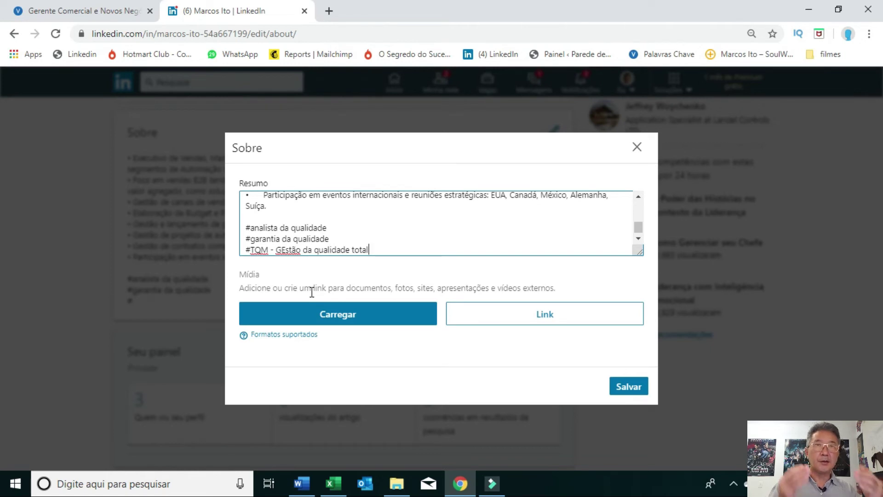